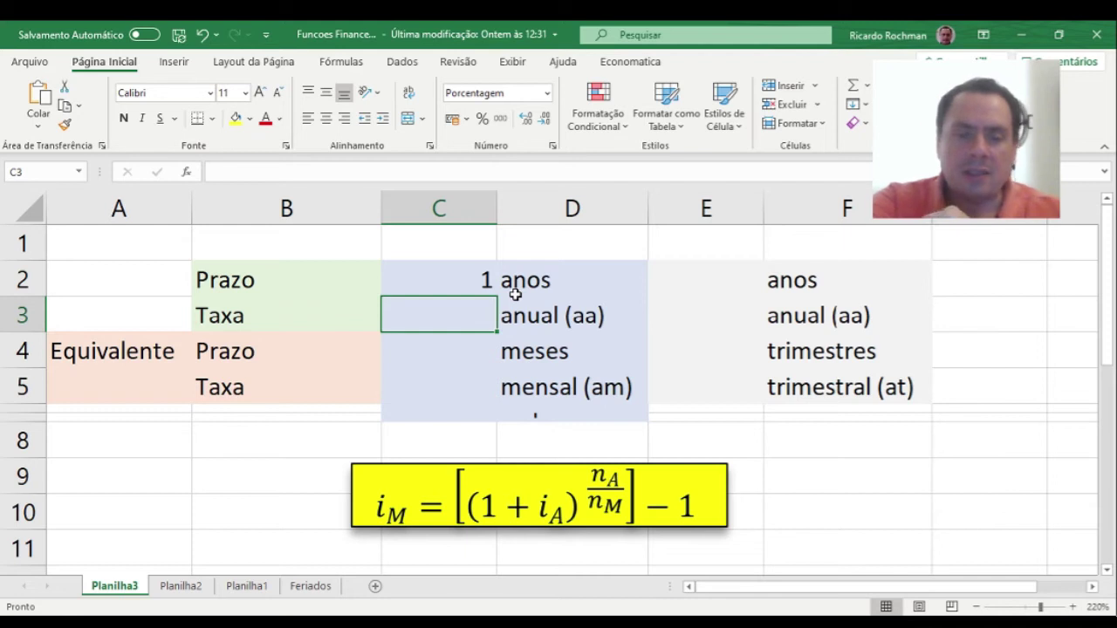
# Enter 12% as the annual rate in cell C3 and format it with one decimal place
pyautogui.write('12%')
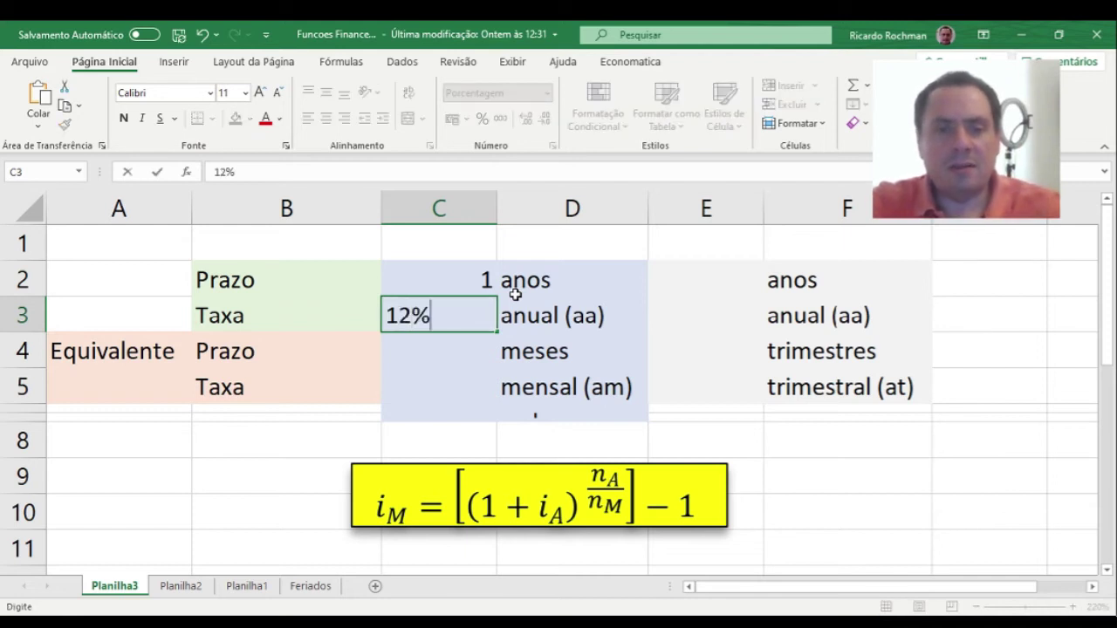
pyautogui.press('Return')
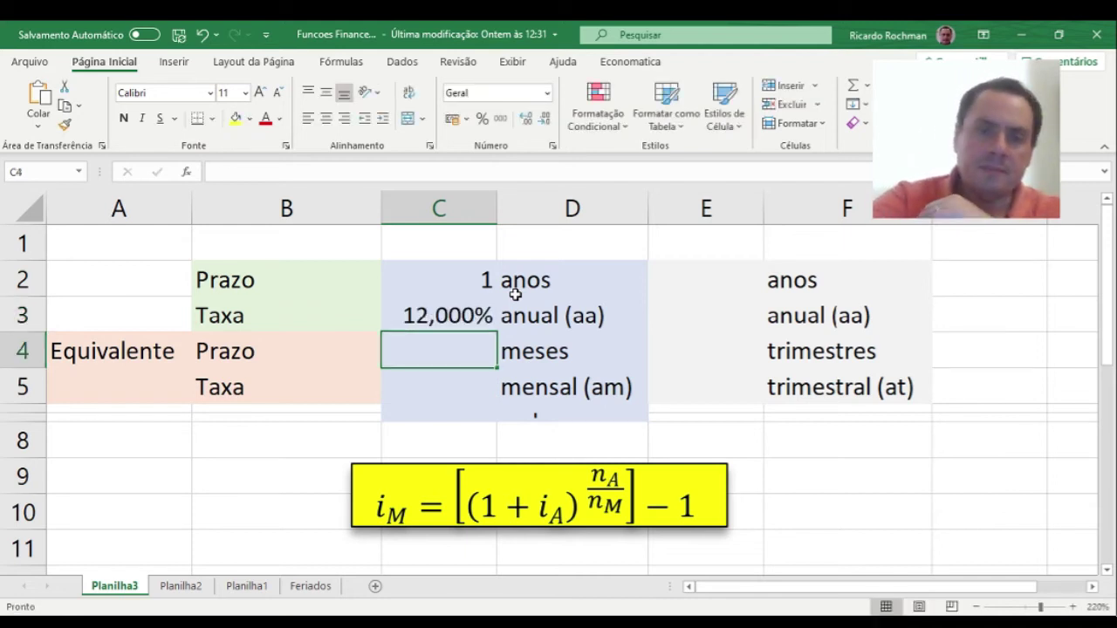
pyautogui.press('Up')
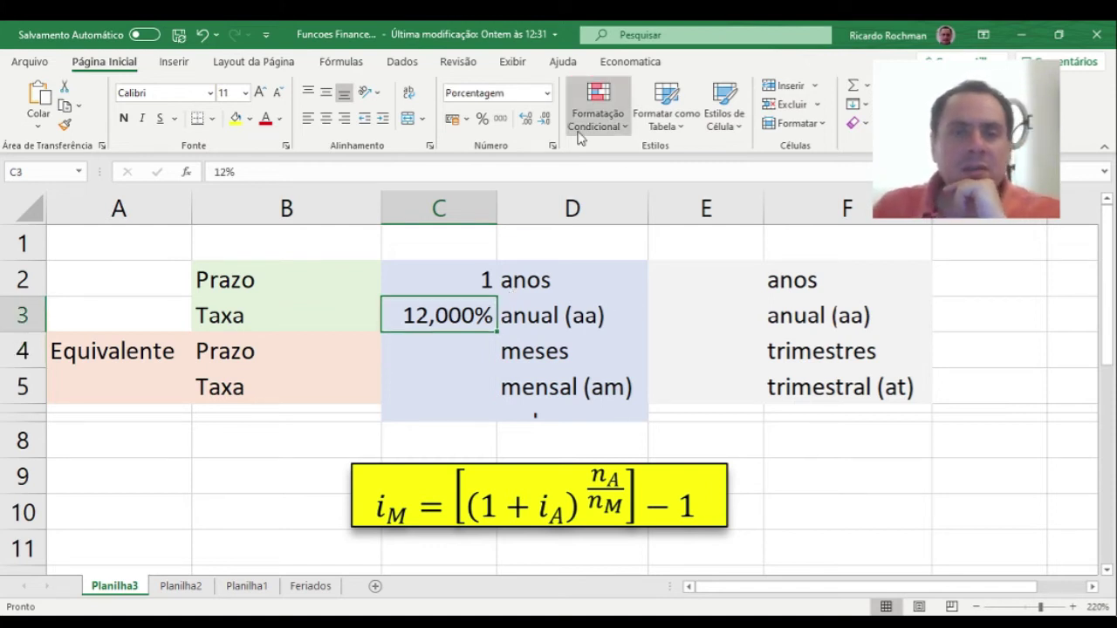
pyautogui.click(546, 117)
pyautogui.click(546, 117)
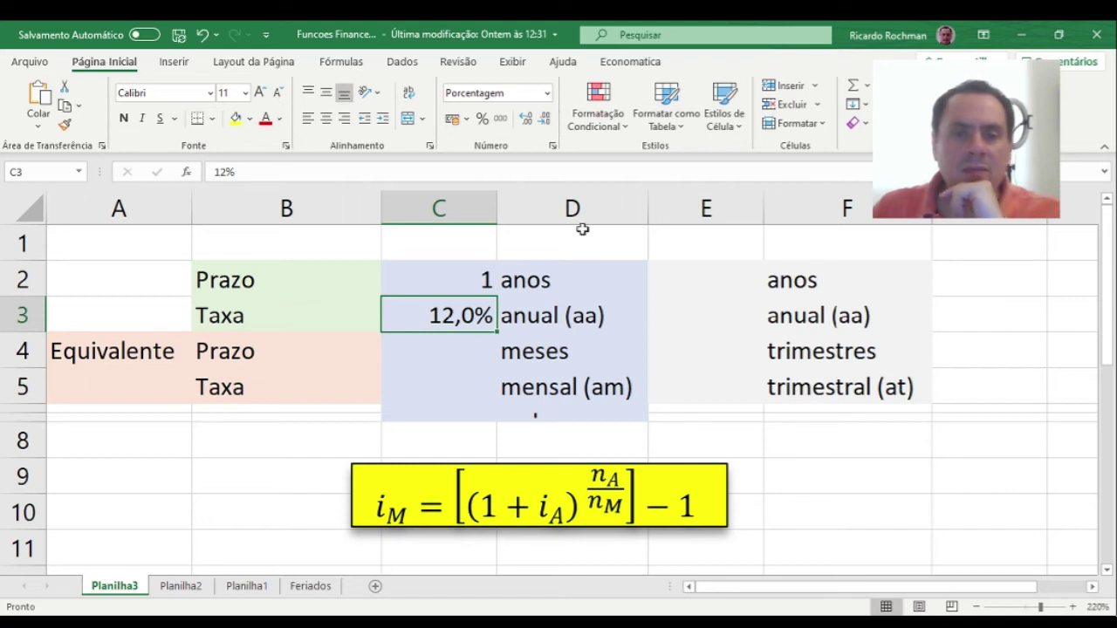
pyautogui.click(477, 347)
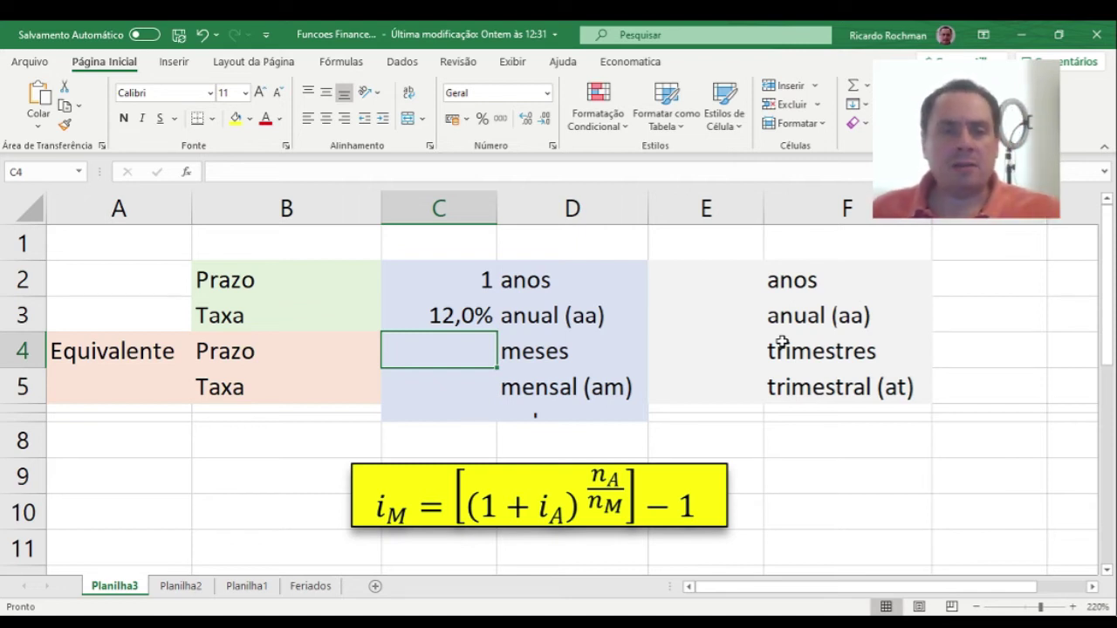
pyautogui.click(410, 275)
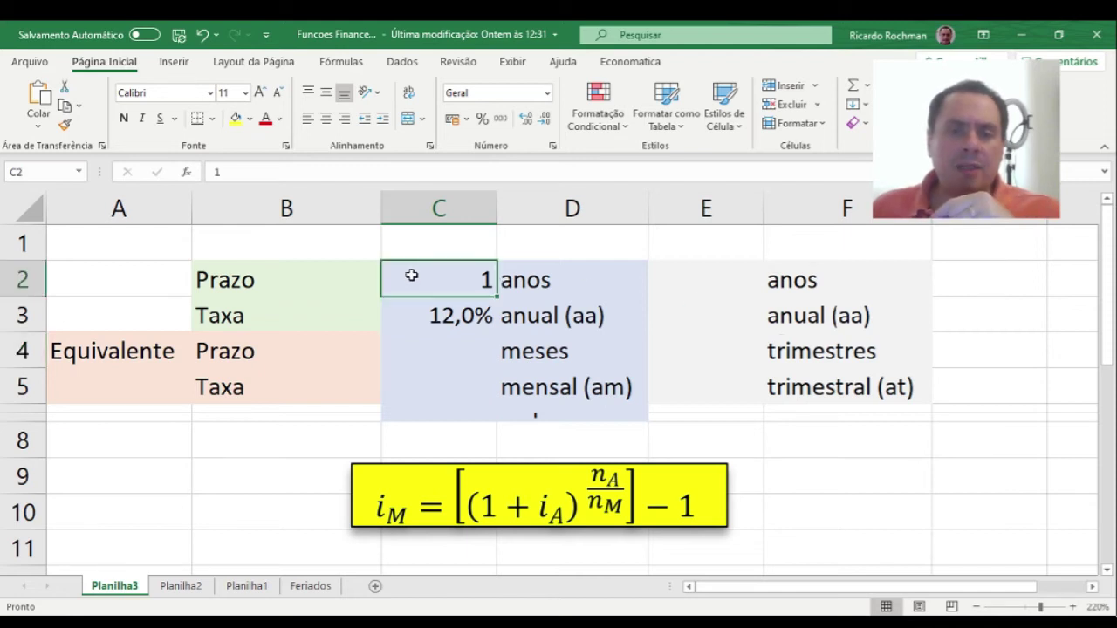
pyautogui.click(426, 342)
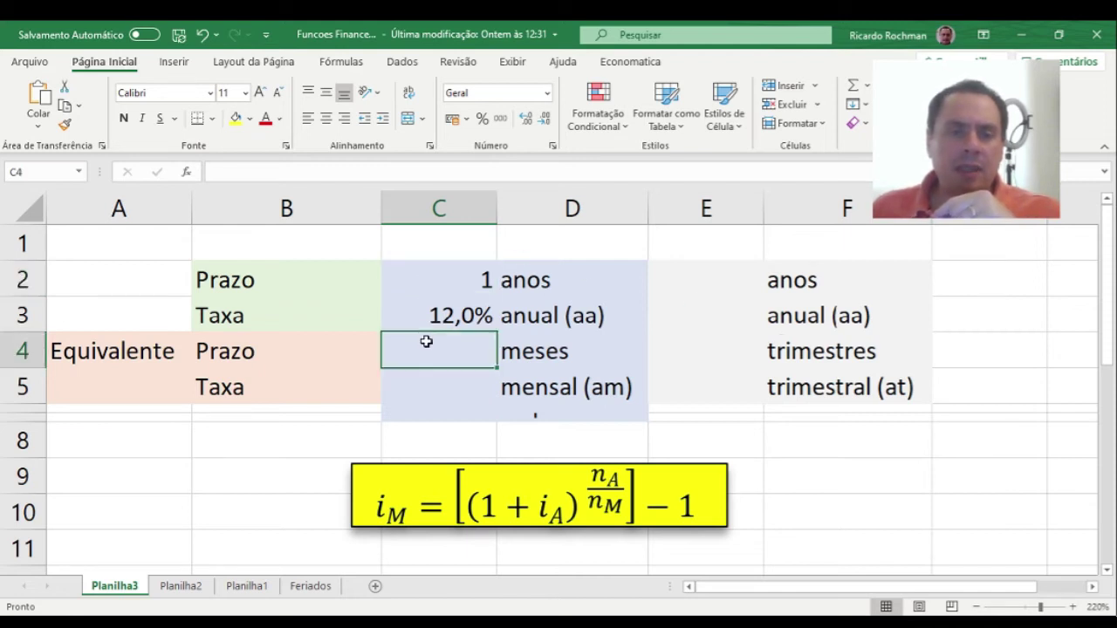
pyautogui.click(530, 354)
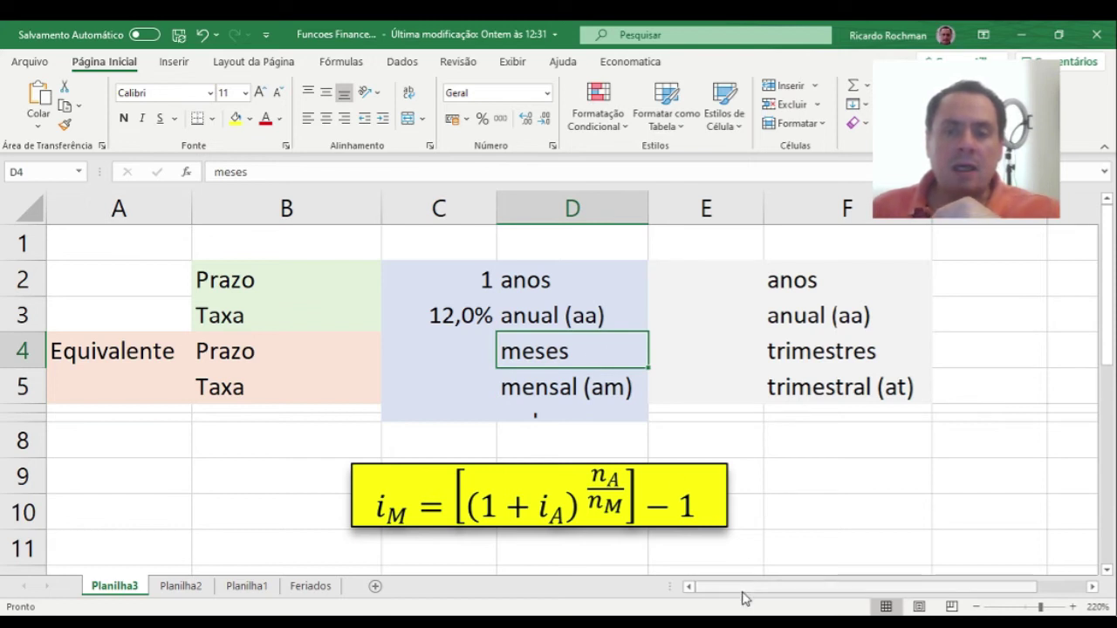
pyautogui.hotkey('alt', 'Tab')
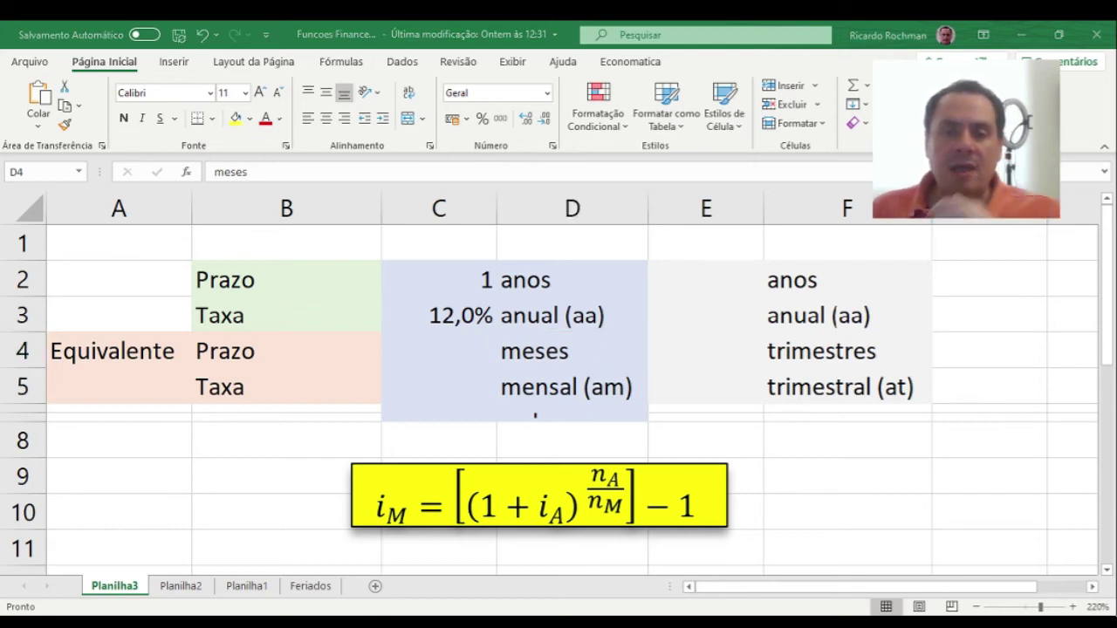
pyautogui.hotkey('alt', 'Tab')
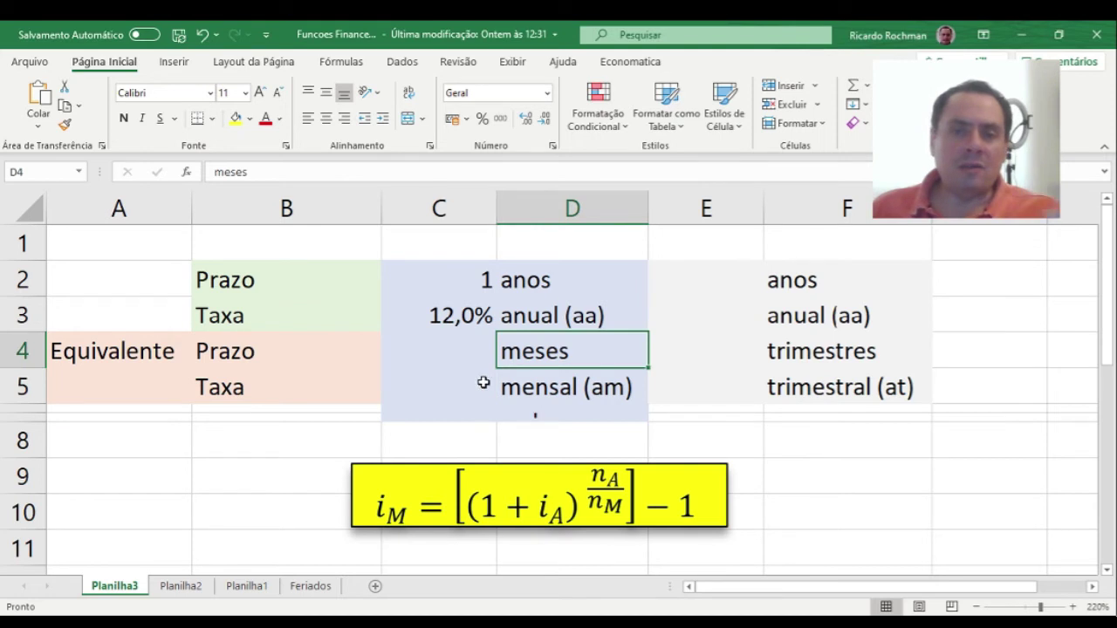
# Calculate the equivalent term in months in cell C4 with the formula =C2*12
pyautogui.click(469, 359)
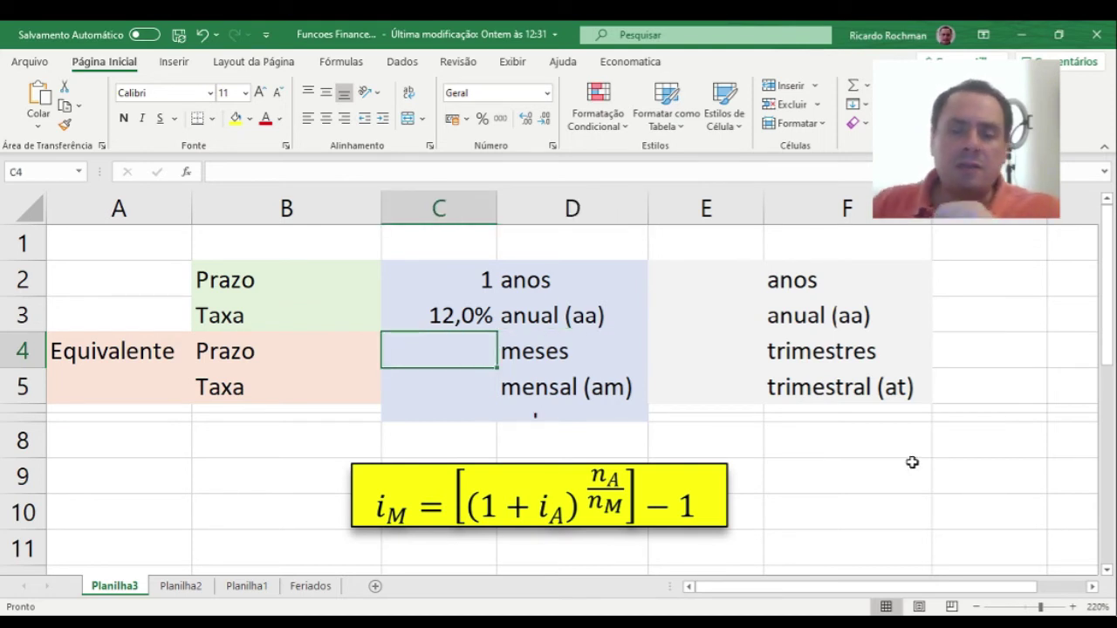
pyautogui.write('=')
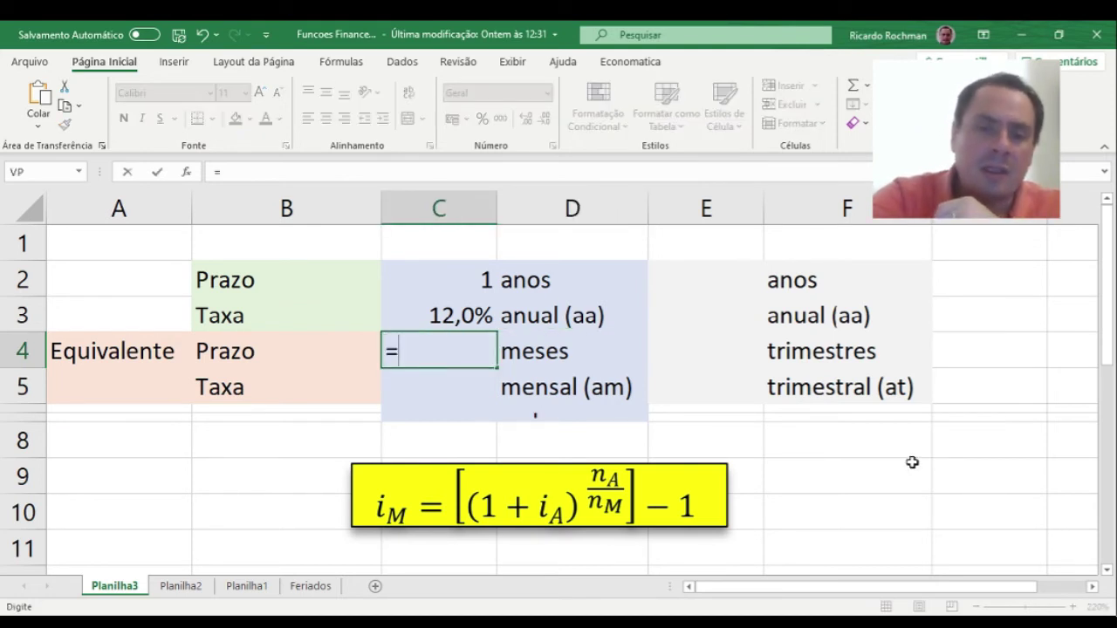
pyautogui.press('Up')
pyautogui.press('Up')
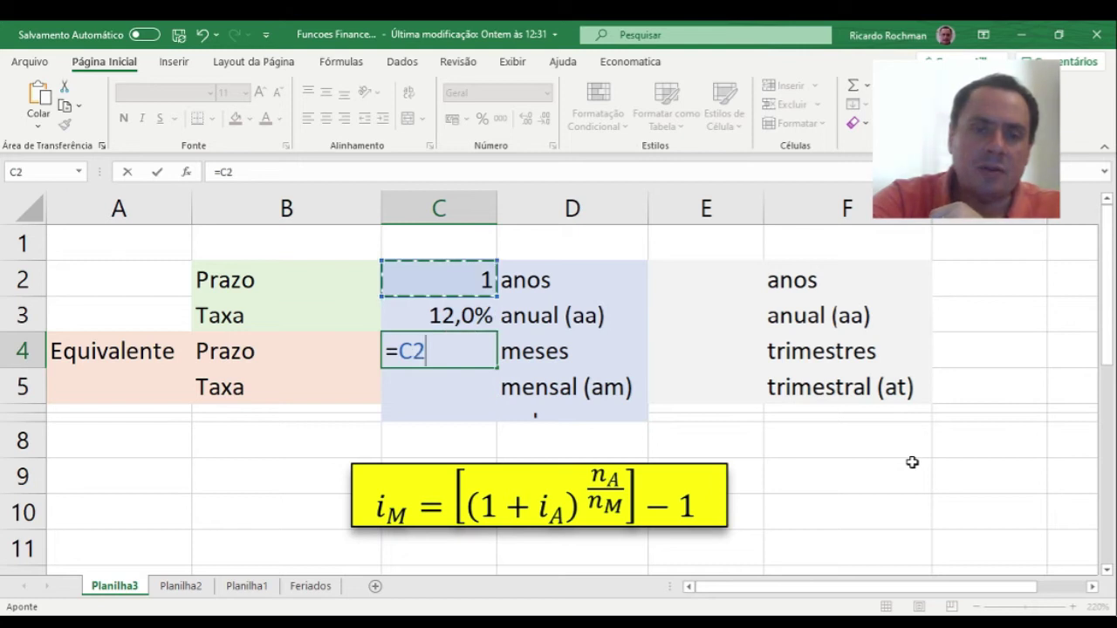
pyautogui.write('*12')
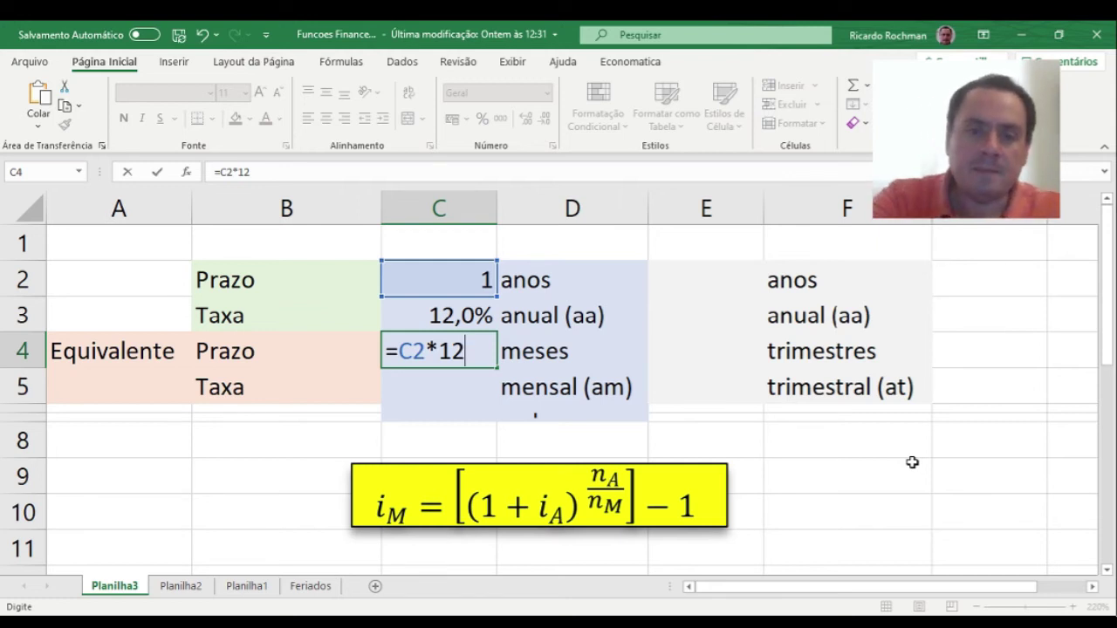
pyautogui.press('Return')
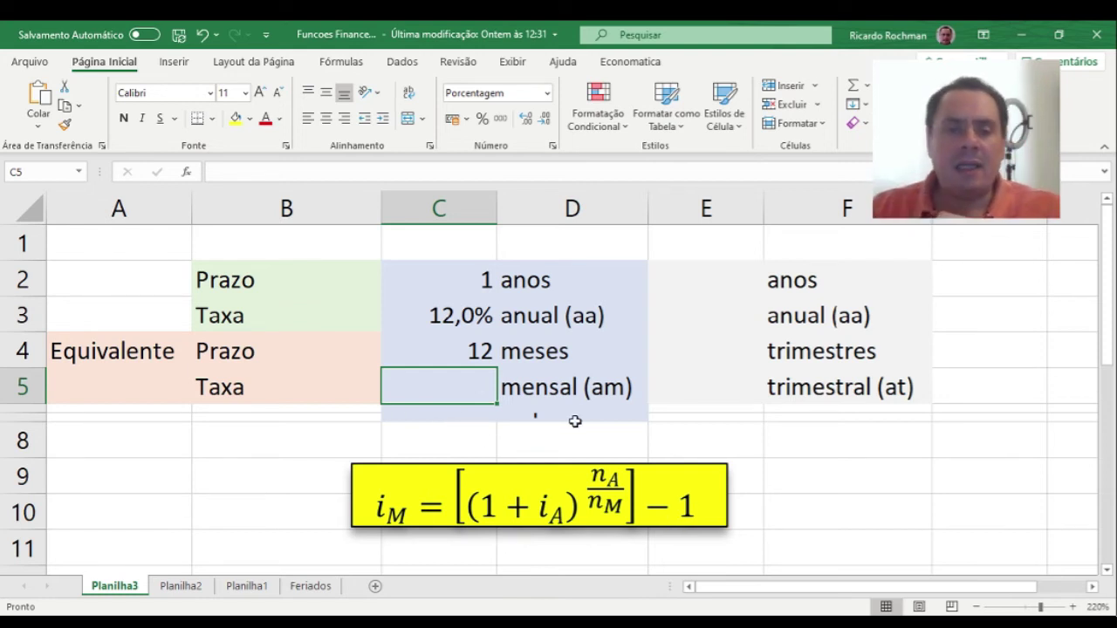
# Calculate the equivalent monthly rate in cell C5 with the formula =(1+C3)^(C2/C4)-1
pyautogui.write('=')
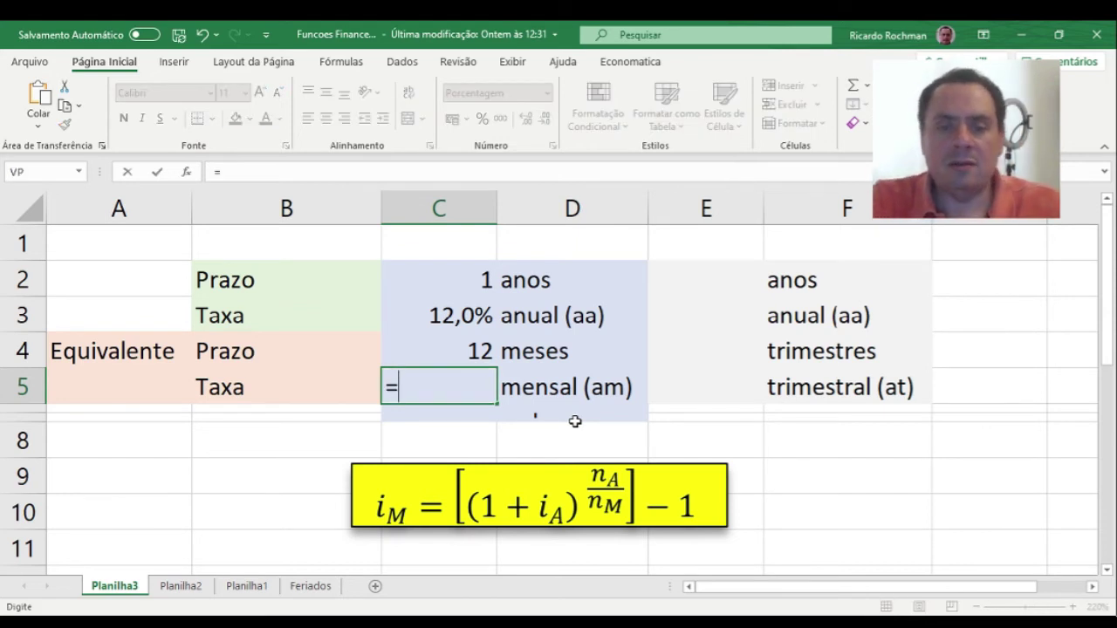
pyautogui.write('(')
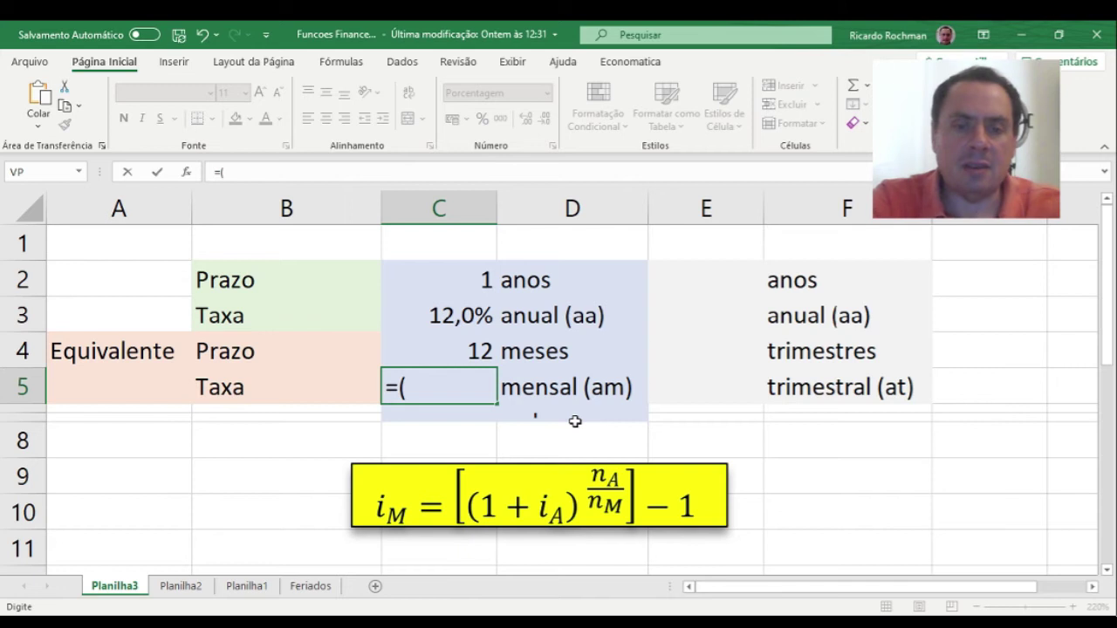
pyautogui.write('1+')
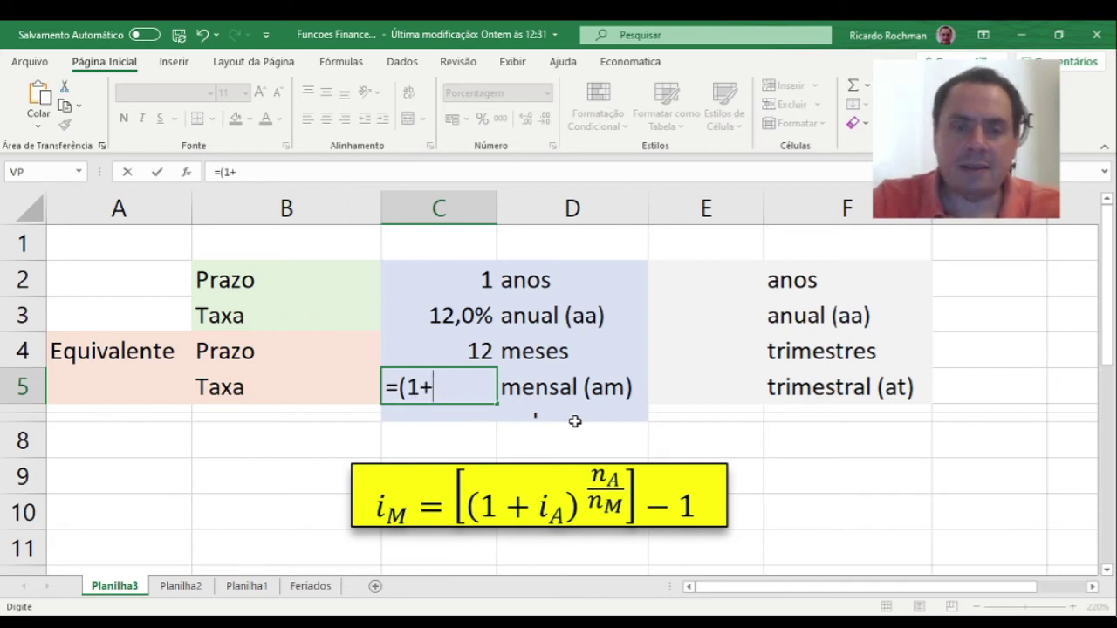
pyautogui.press('Up')
pyautogui.press('Up')
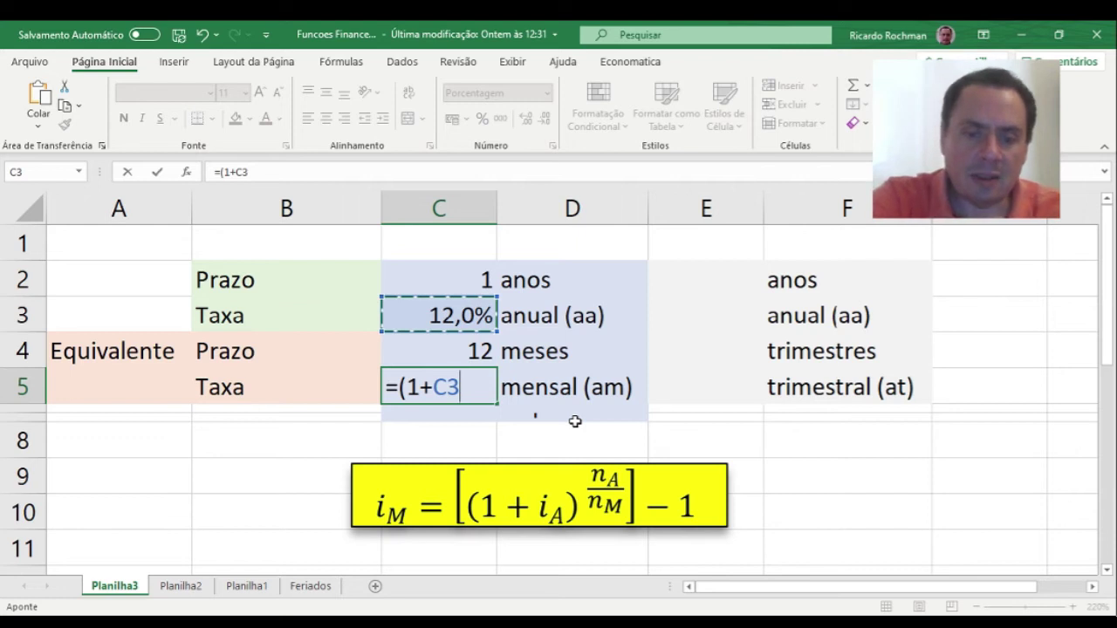
pyautogui.write(')')
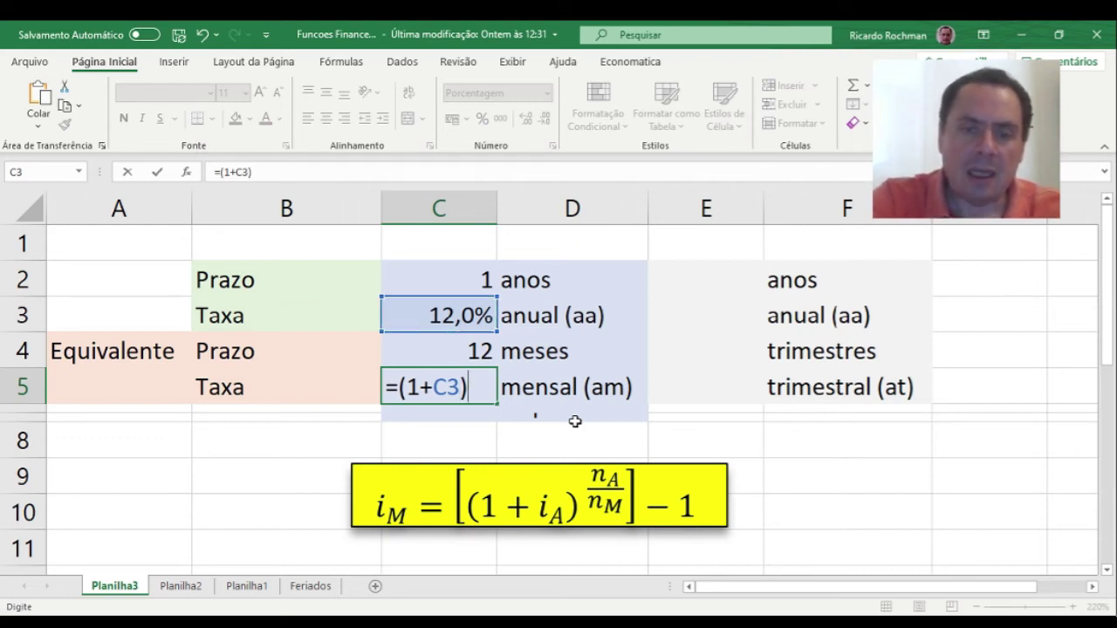
pyautogui.write('^')
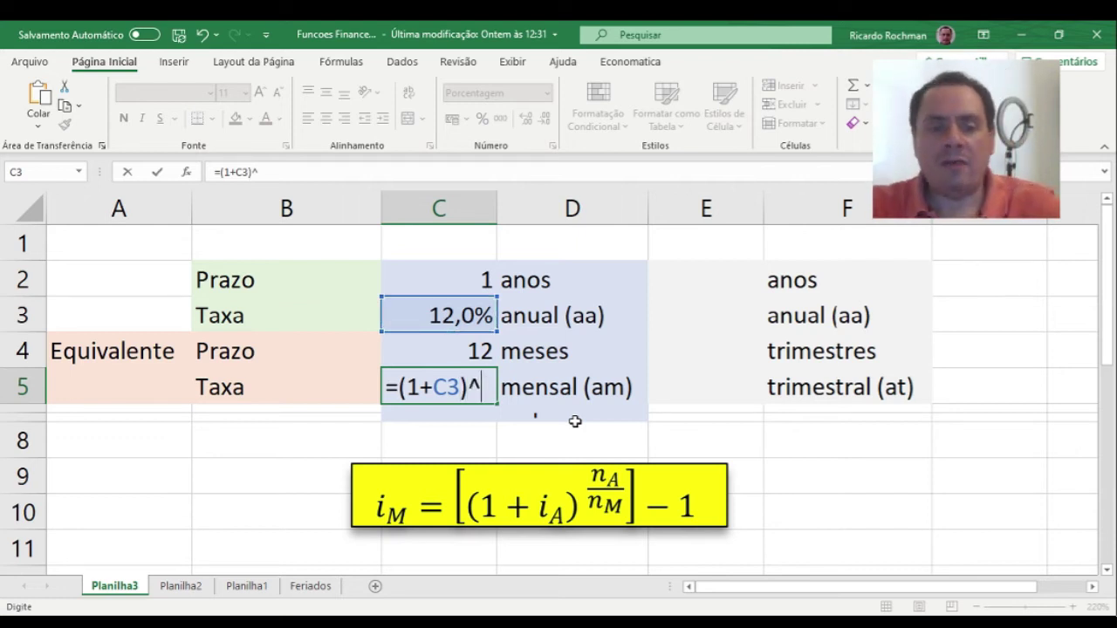
pyautogui.write('(')
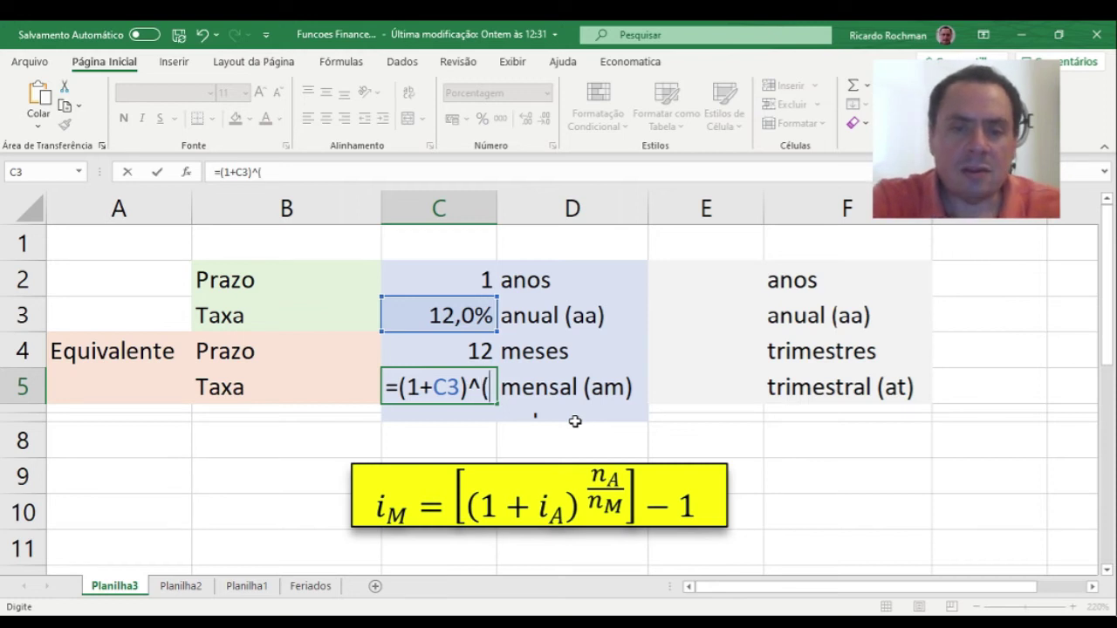
pyautogui.press('Up')
pyautogui.press('Up')
pyautogui.press('Up')
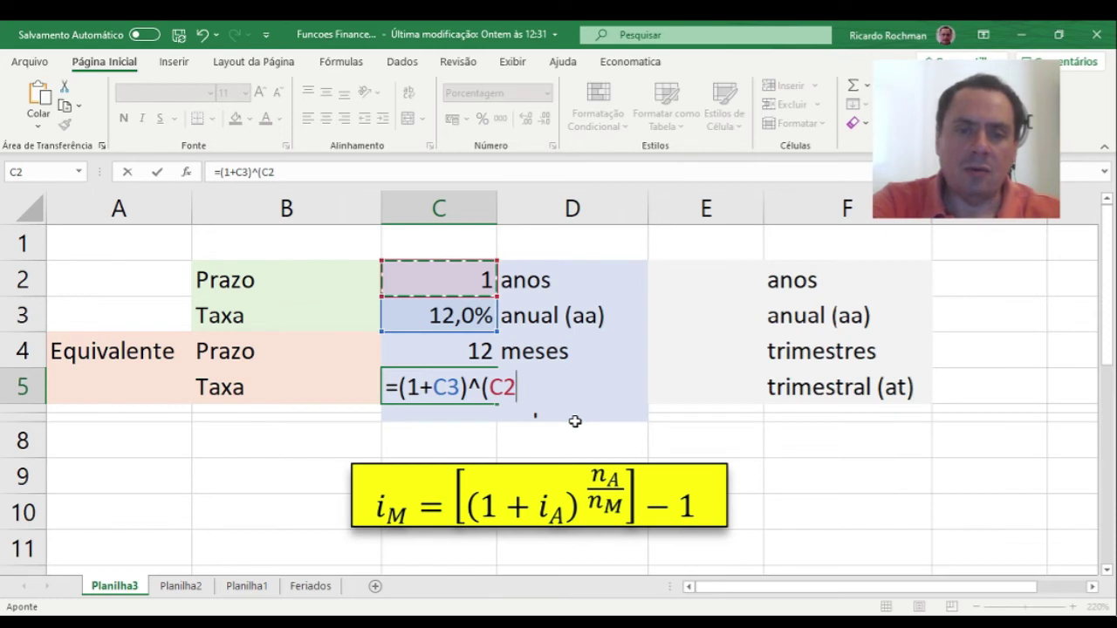
pyautogui.write('/')
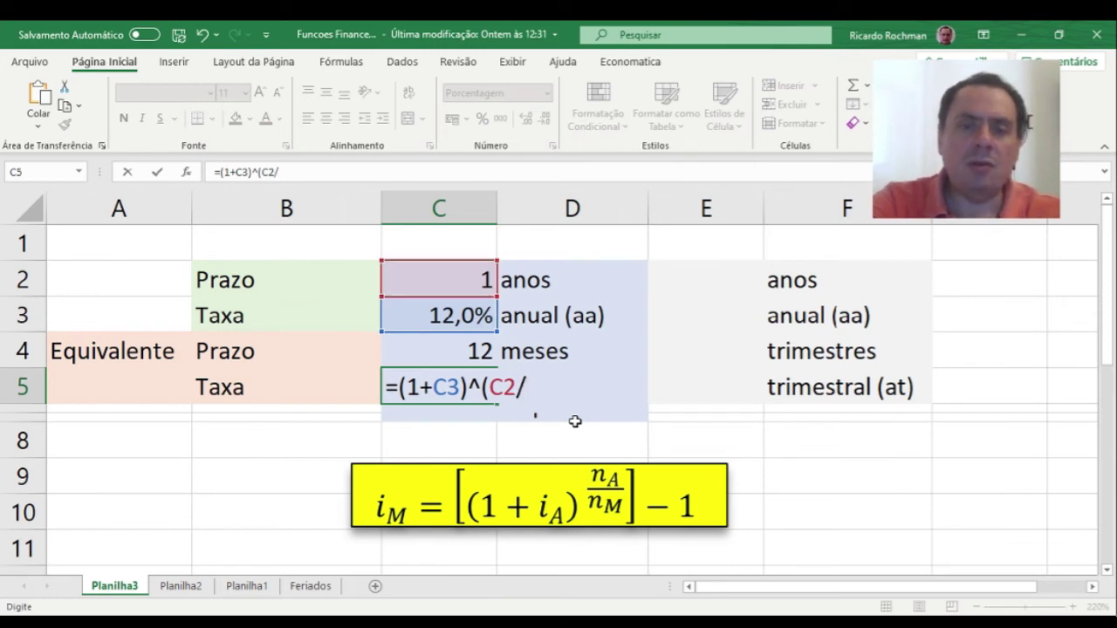
pyautogui.press('Up')
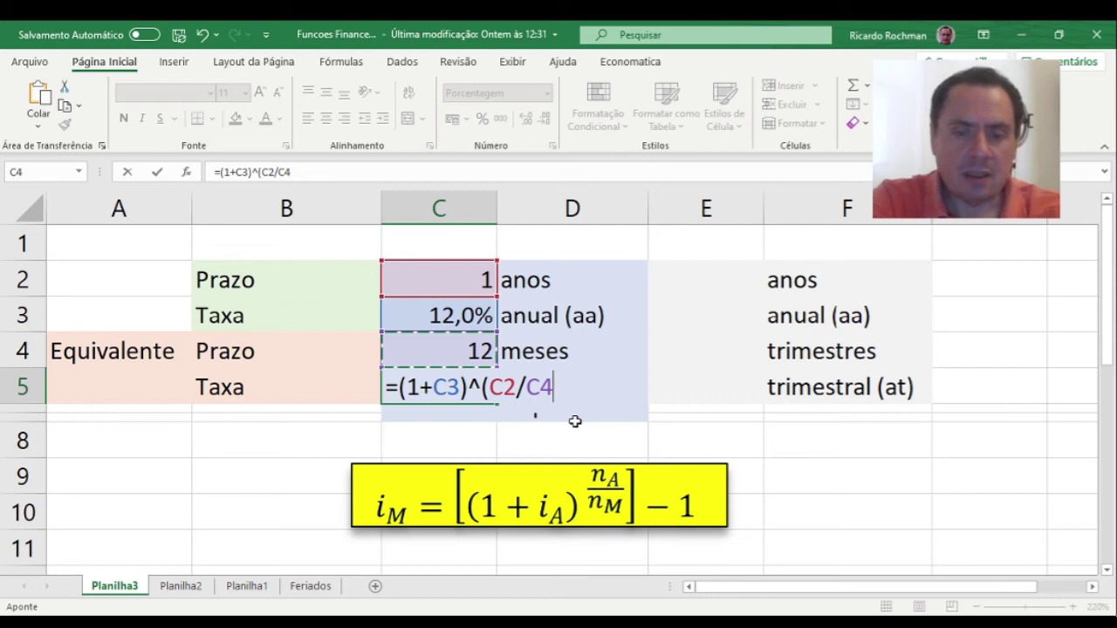
pyautogui.write(')')
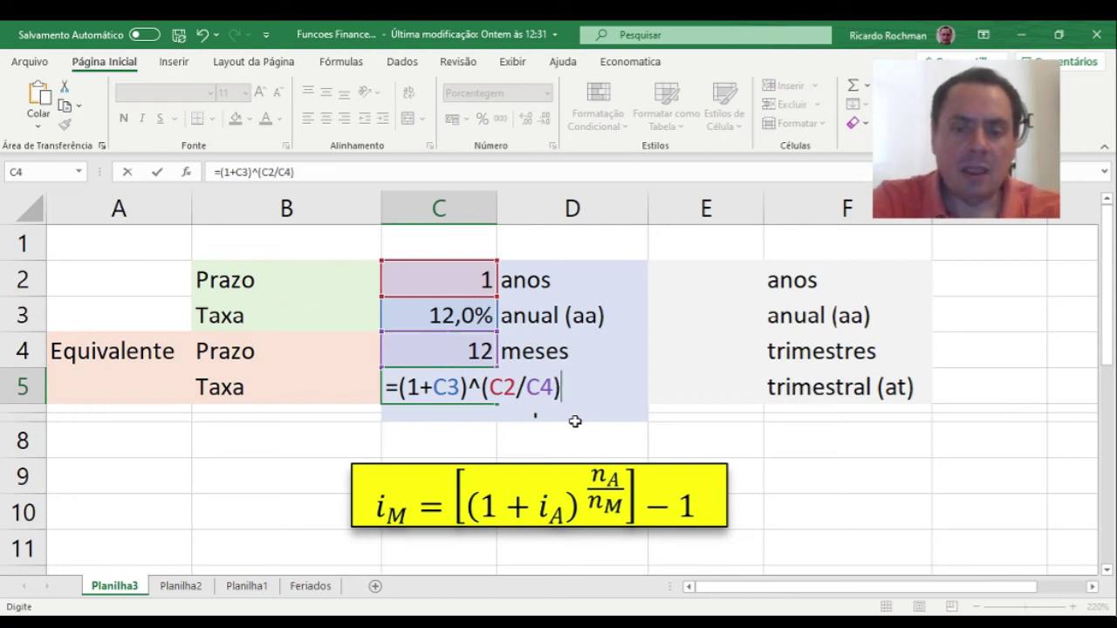
pyautogui.write('-')
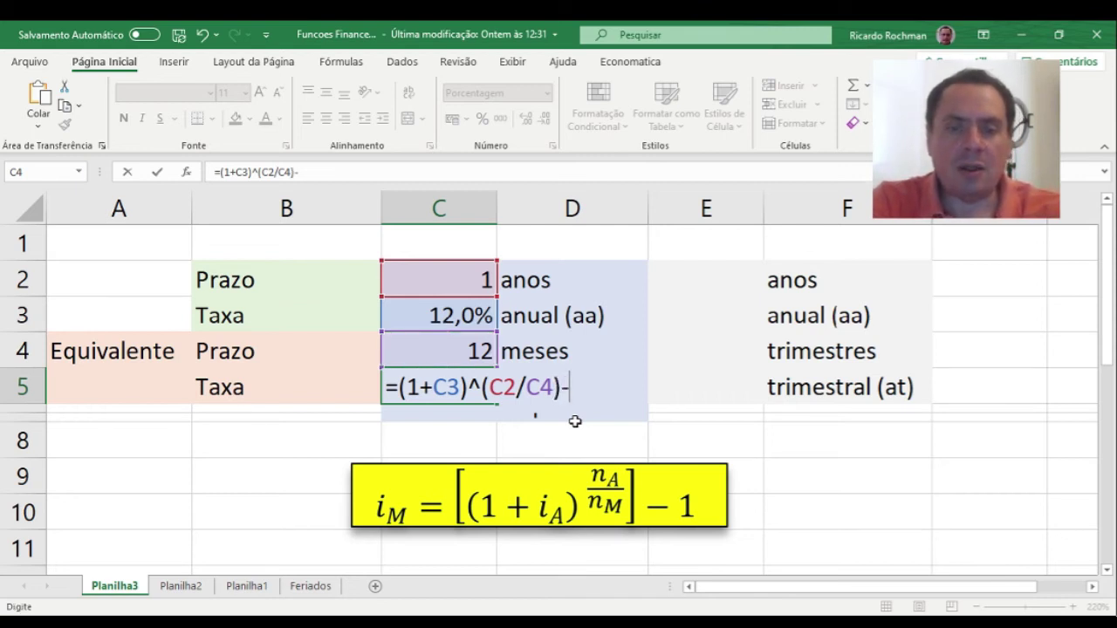
pyautogui.write('1')
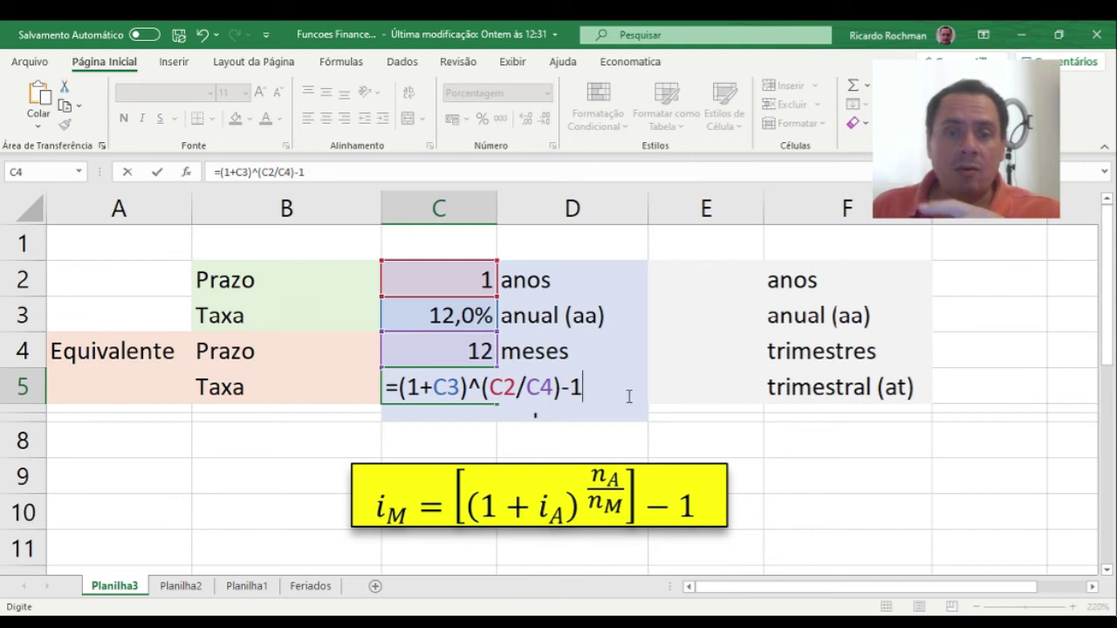
pyautogui.press('Return')
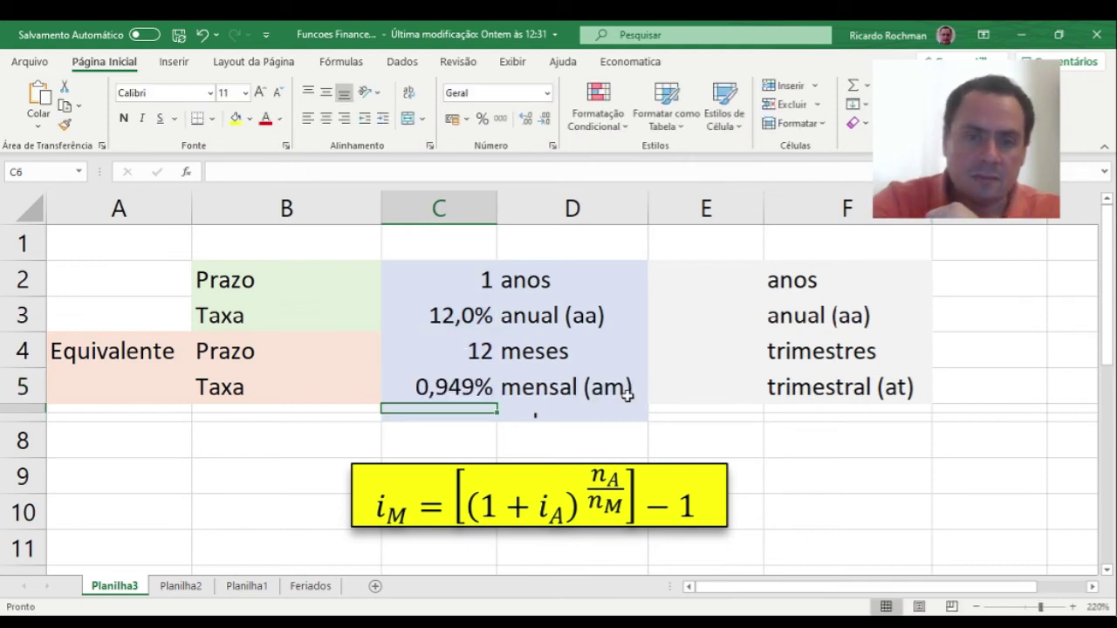
pyautogui.press('Up')
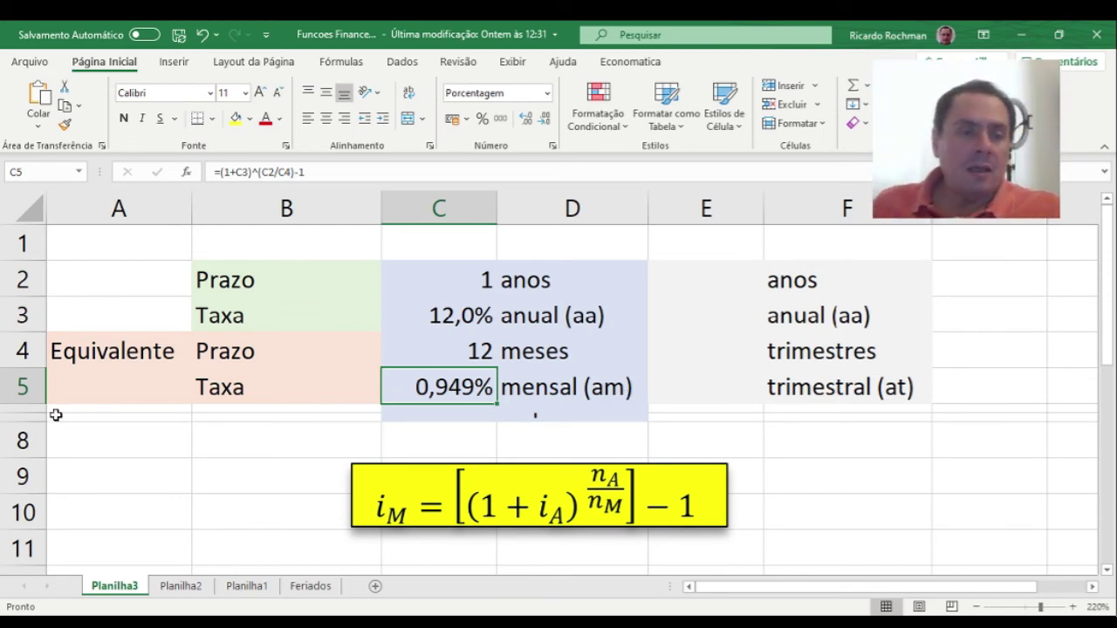
# Expand the collapsed rows 6 and 7 to fit their contents and move the yellow formula box up to just beneath row 7
pyautogui.moveTo(39, 407); pyautogui.dragTo(38, 410)
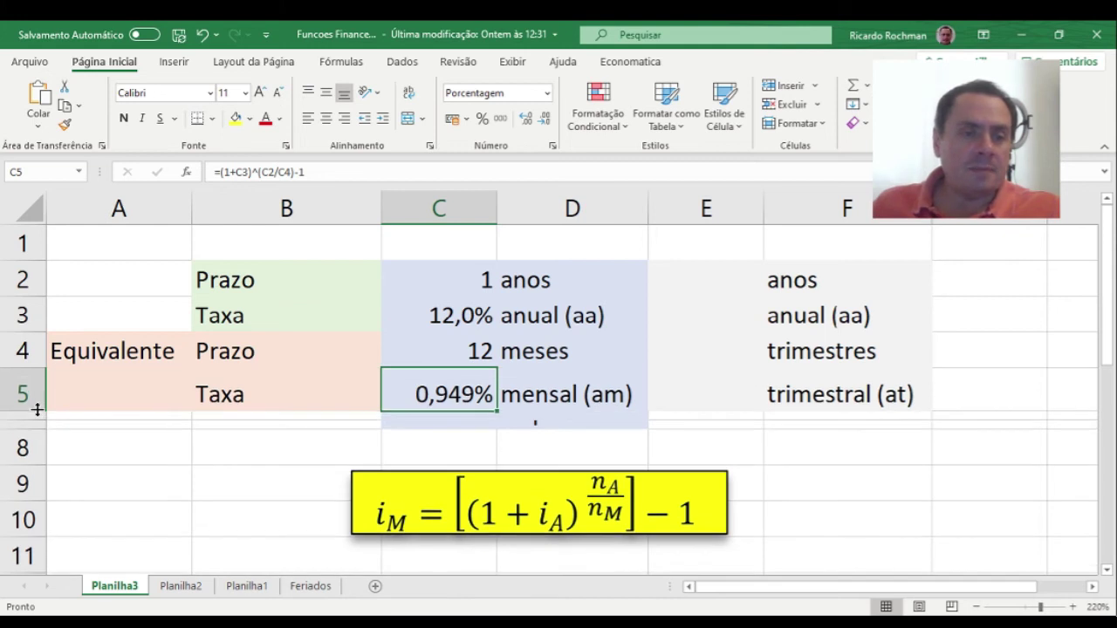
pyautogui.click(202, 35)
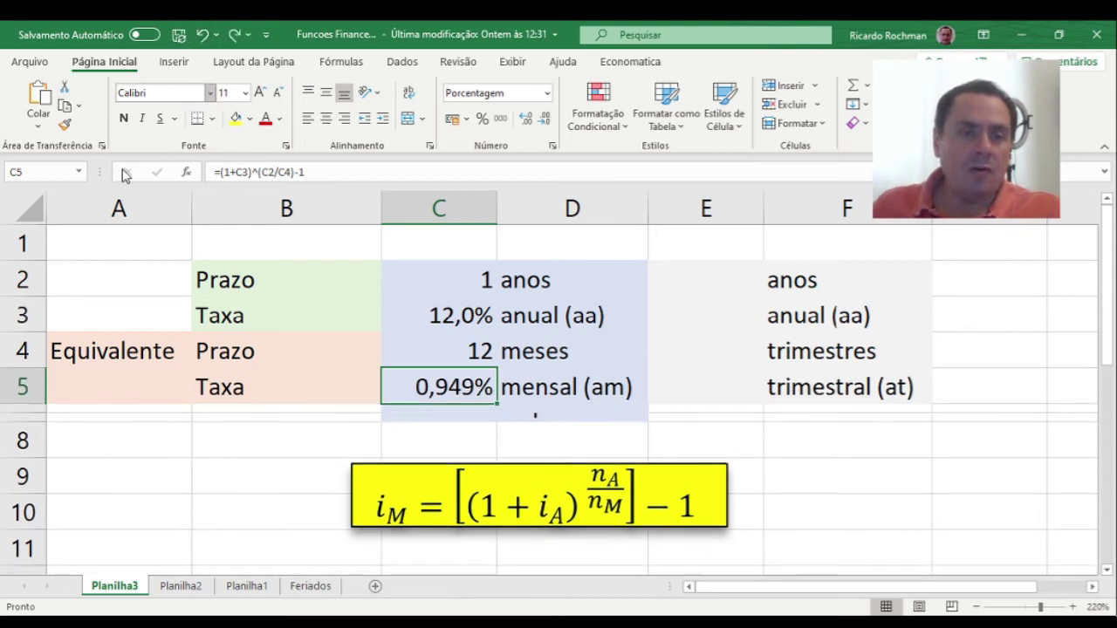
pyautogui.click(35, 410)
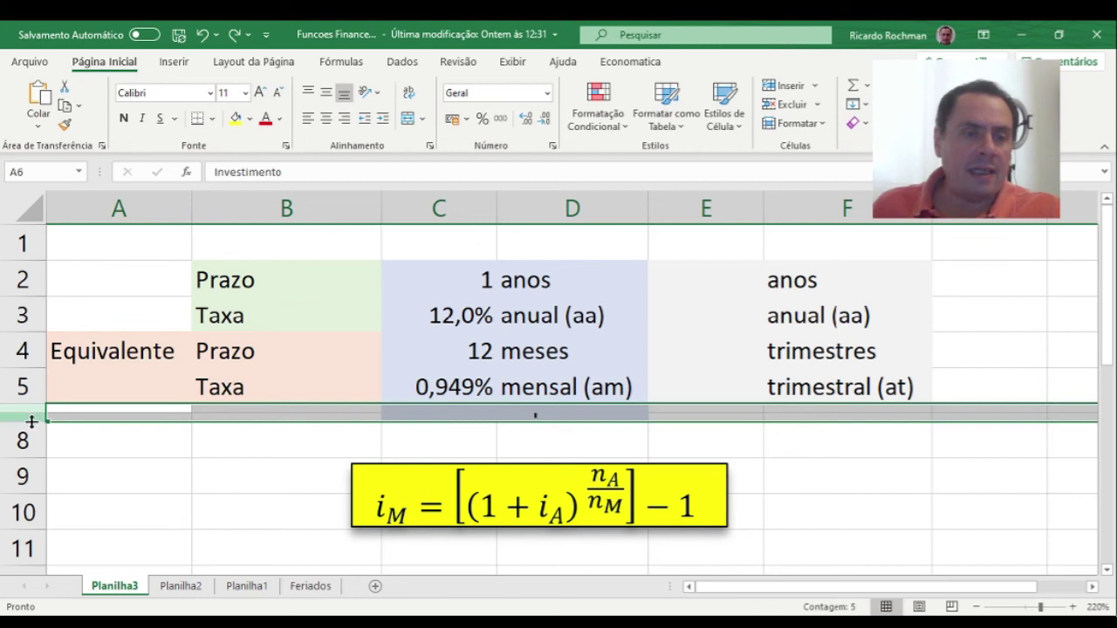
pyautogui.doubleClick(31, 422)
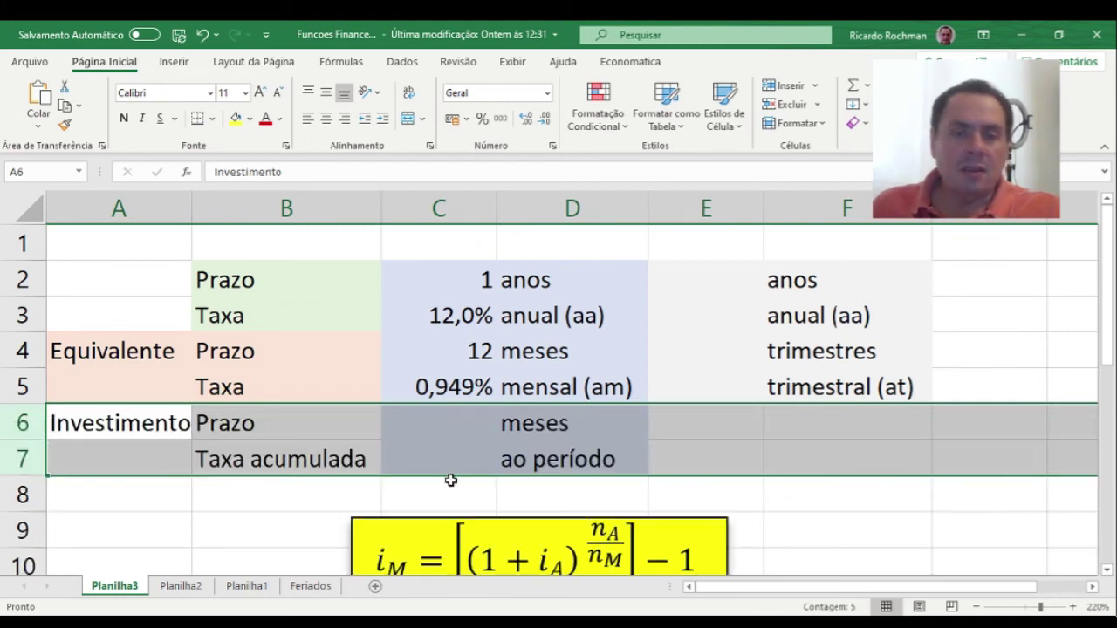
pyautogui.click(491, 521)
pyautogui.moveTo(492, 521); pyautogui.dragTo(484, 489)
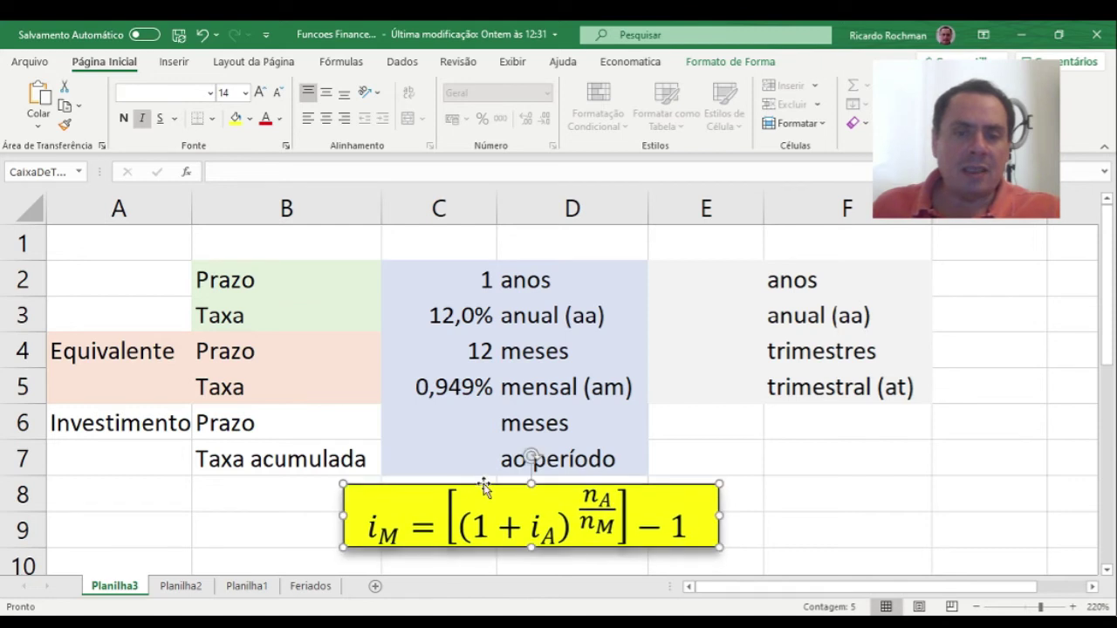
# Enter 3 as the investment term in months in cell C6
pyautogui.click(417, 422)
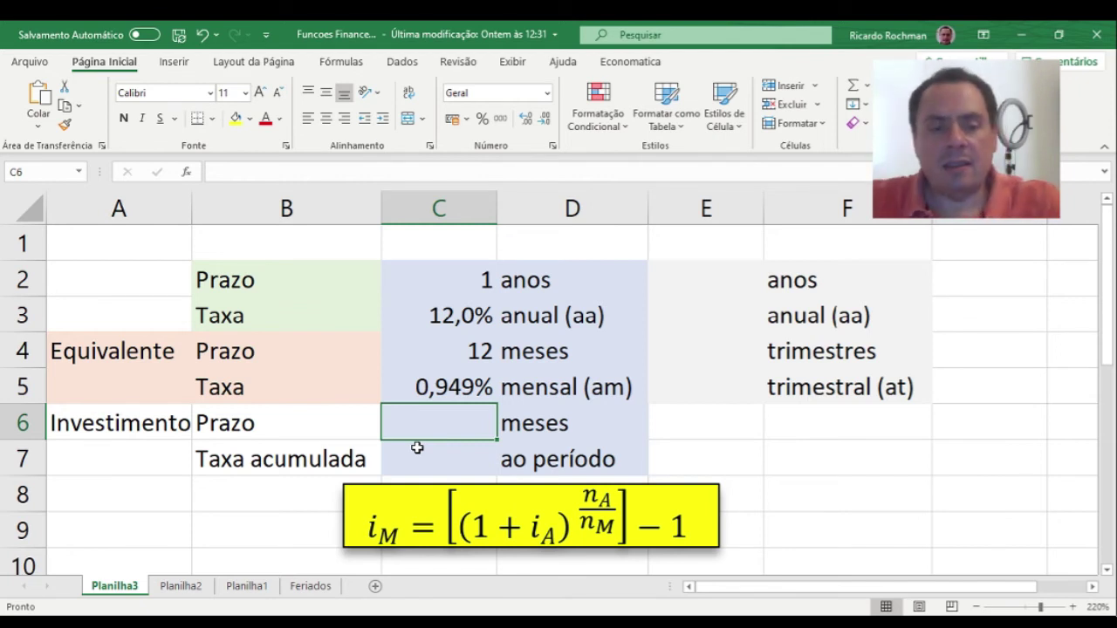
pyautogui.write('3')
pyautogui.press('Return')
pyautogui.press('Return')
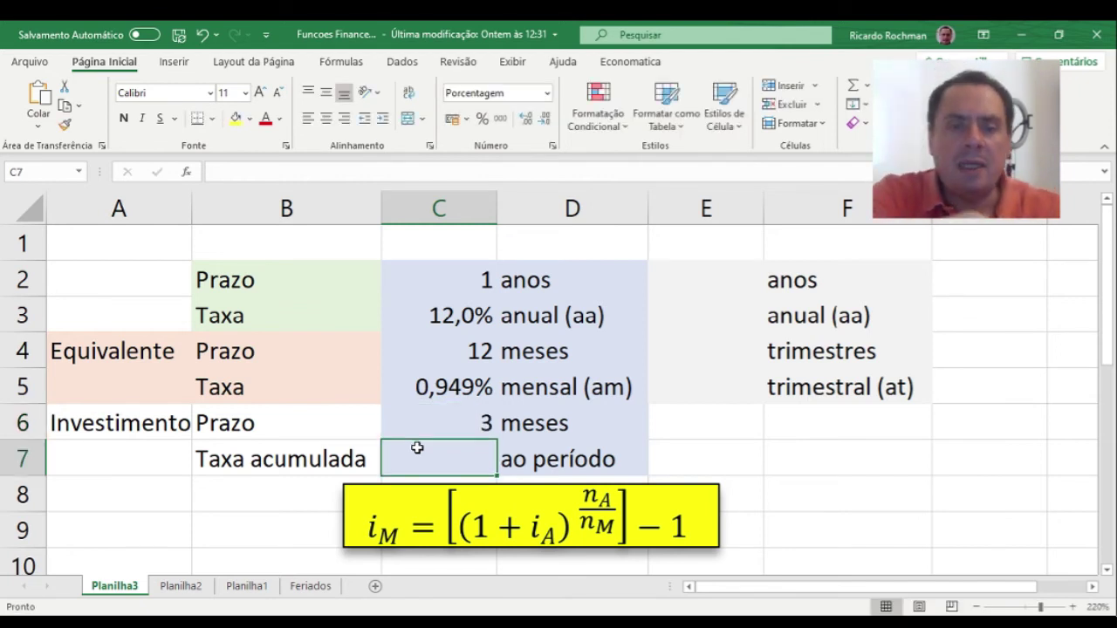
pyautogui.press('Up')
pyautogui.press('Up')
pyautogui.press('Down')
pyautogui.press('Down')
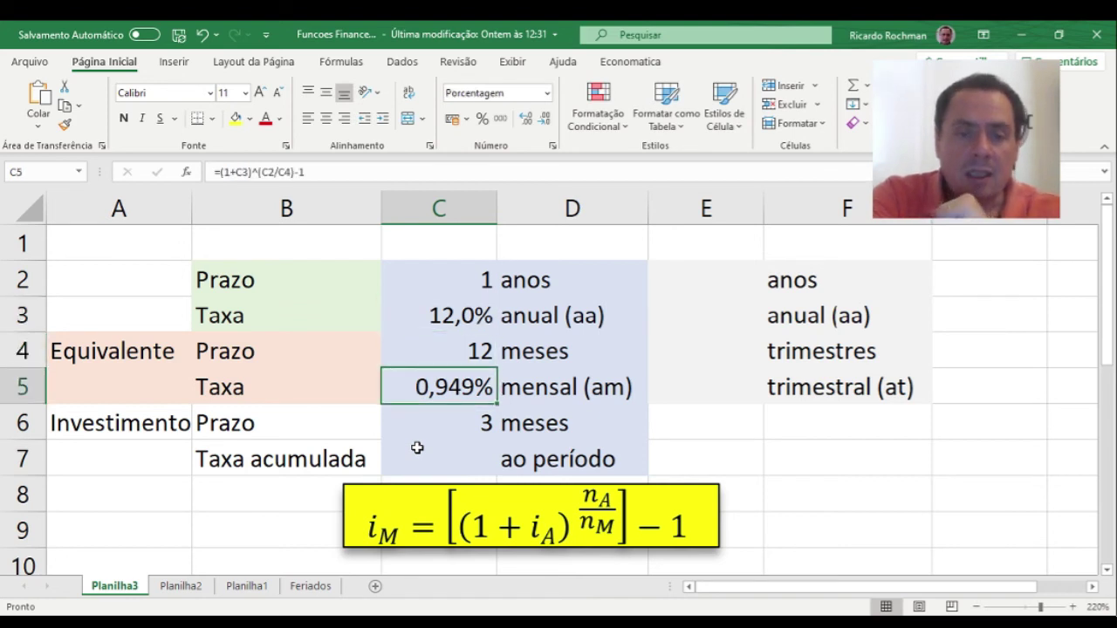
pyautogui.press('Down')
pyautogui.press('Up')
pyautogui.press('Down')
pyautogui.press('Down')
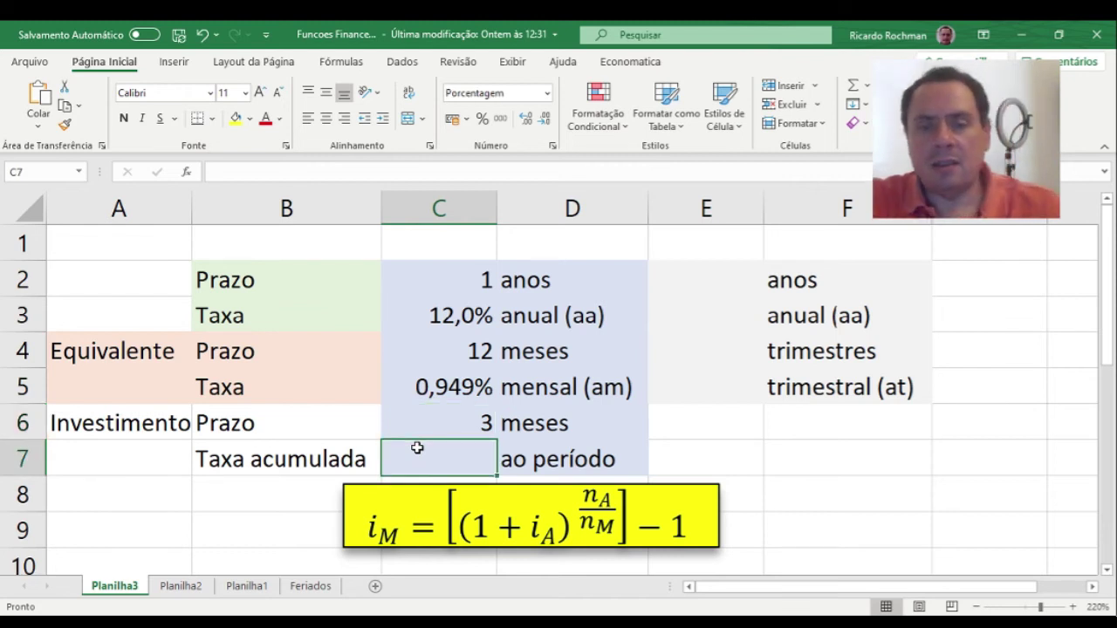
# Calculate the investment's accumulated rate in cell C7 with the formula =(1+C5)^C6-1
pyautogui.write('=(1+')
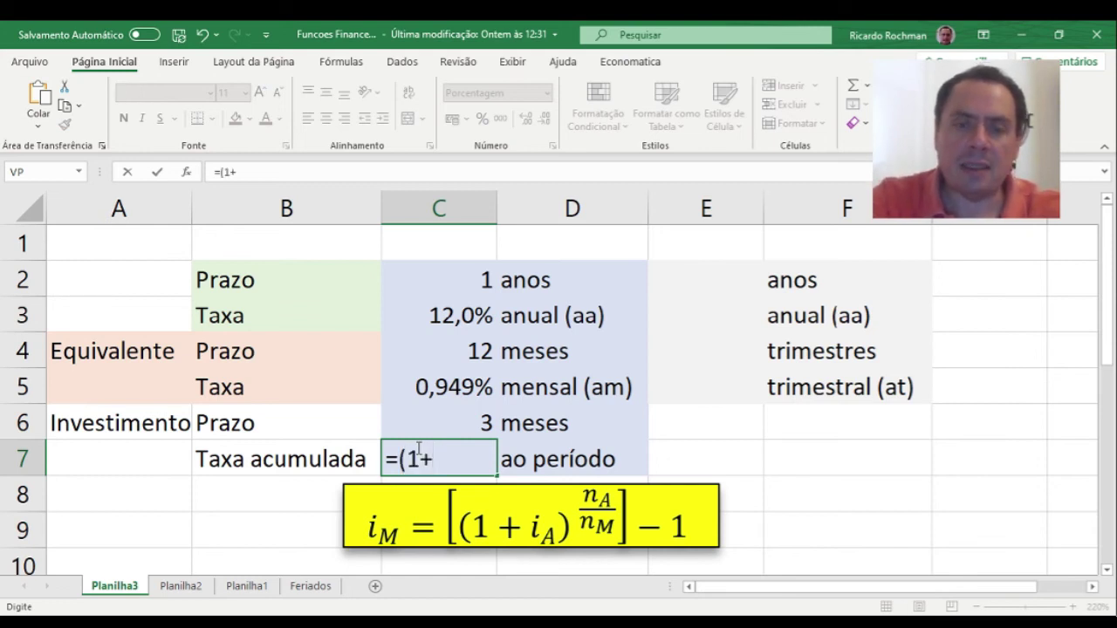
pyautogui.press('Up')
pyautogui.press('Up')
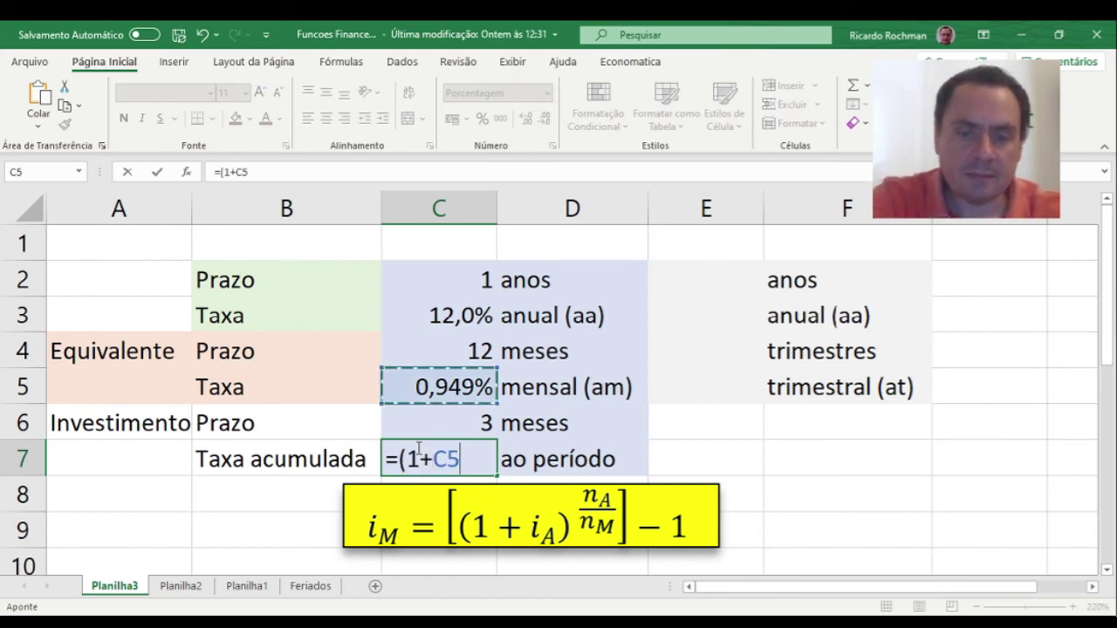
pyautogui.write(')')
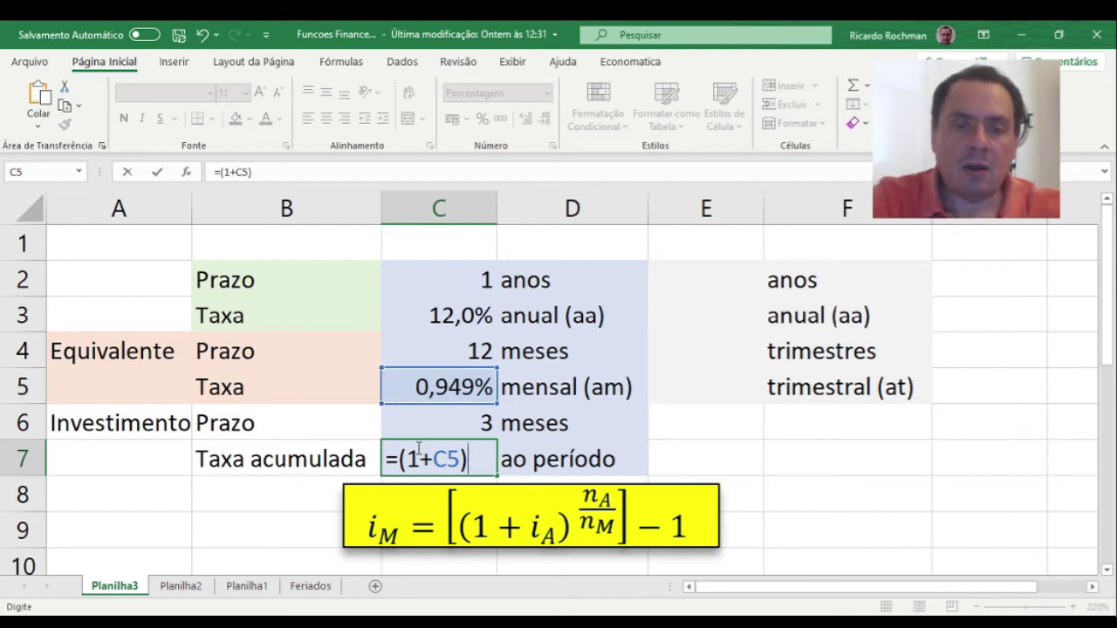
pyautogui.write('^^')
pyautogui.press('BackSpace')
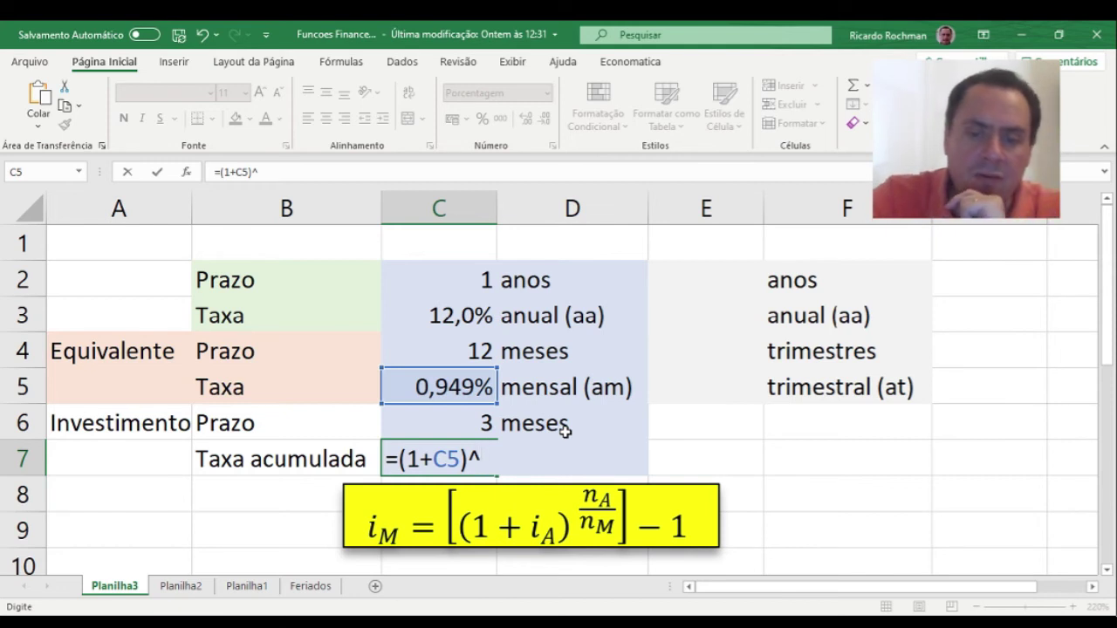
pyautogui.press('Up')
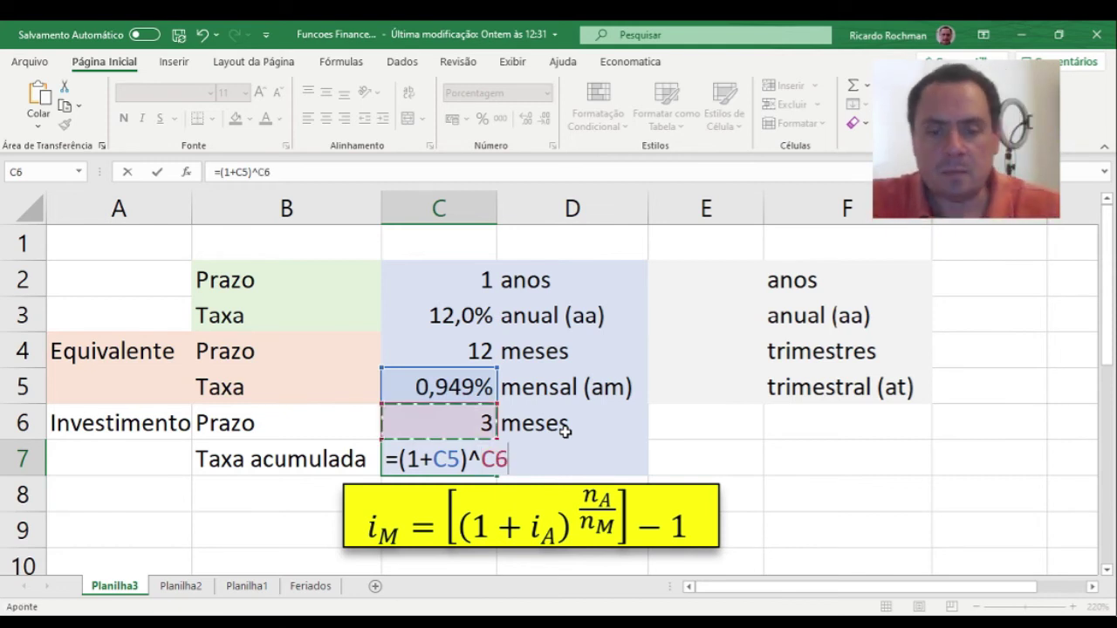
pyautogui.write('-')
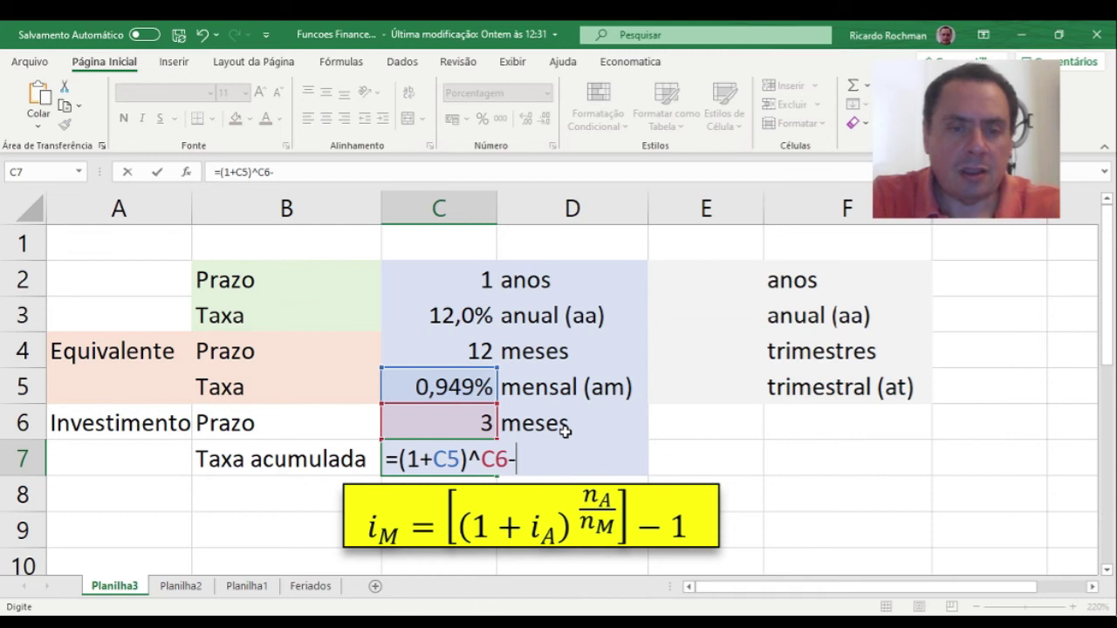
pyautogui.write('1')
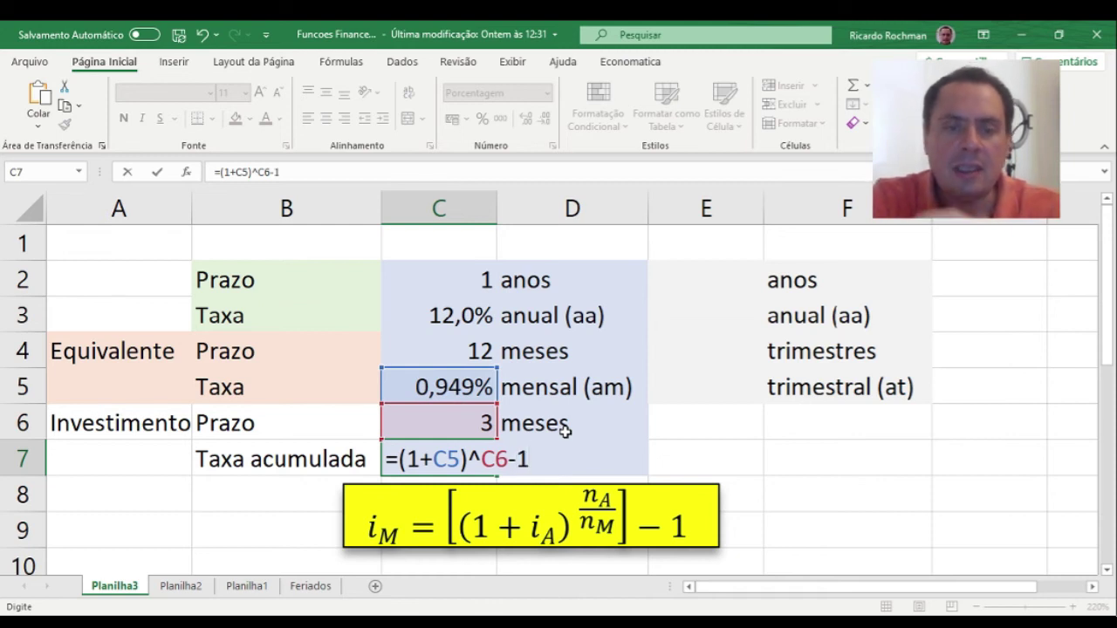
pyautogui.write(')')
pyautogui.press('BackSpace')
pyautogui.hotkey('ctrl', 'Return')
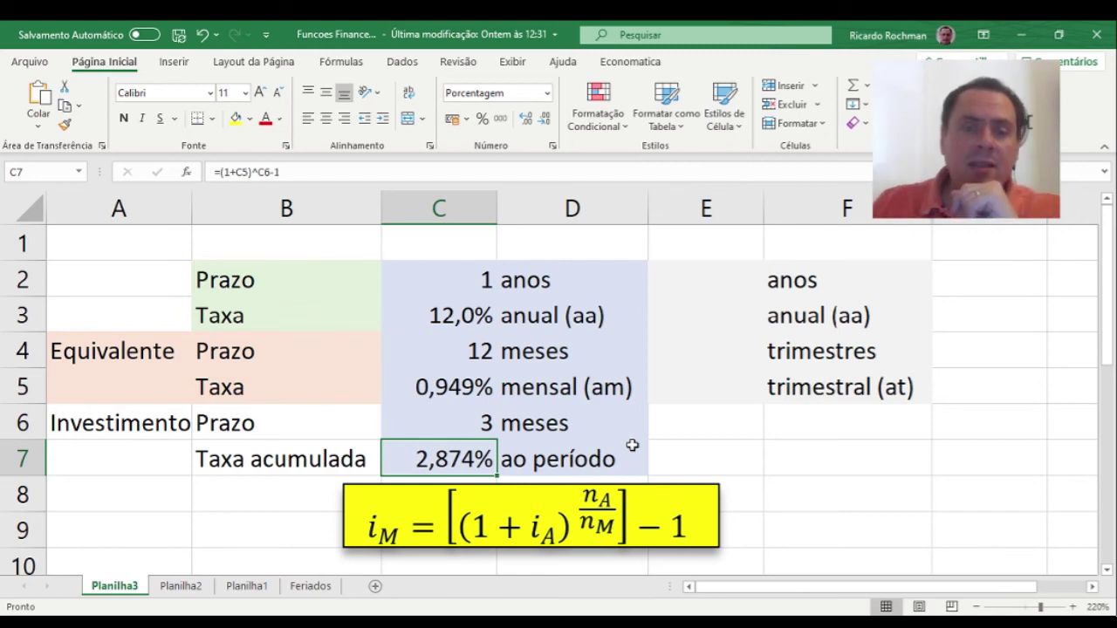
# Enter 1 as the term in years in cell E2 of the quarterly block
pyautogui.click(703, 280)
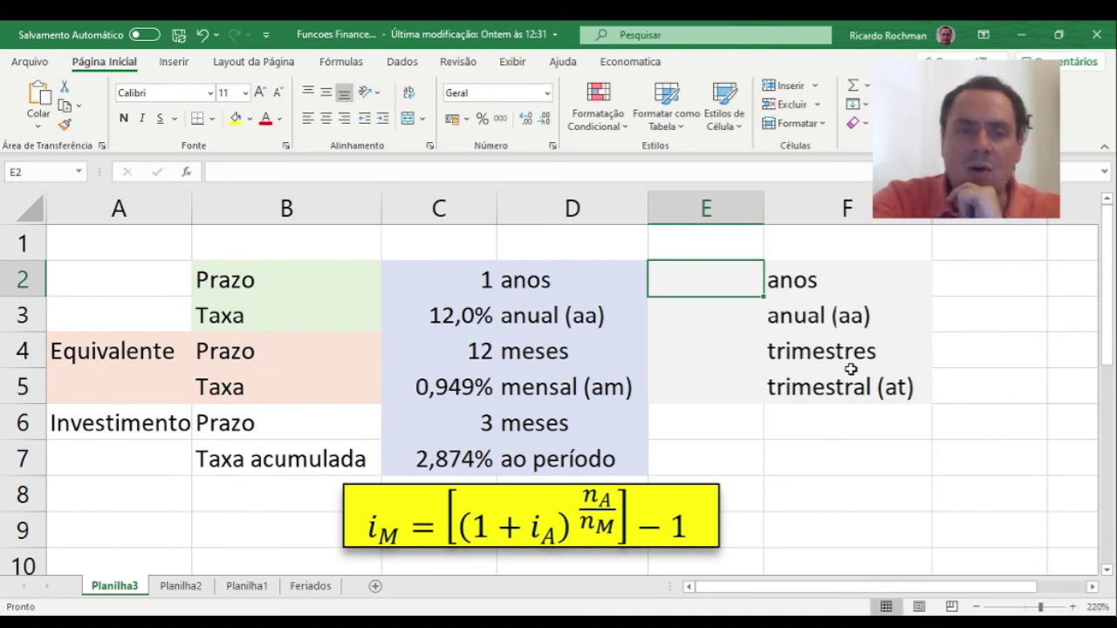
pyautogui.write('1')
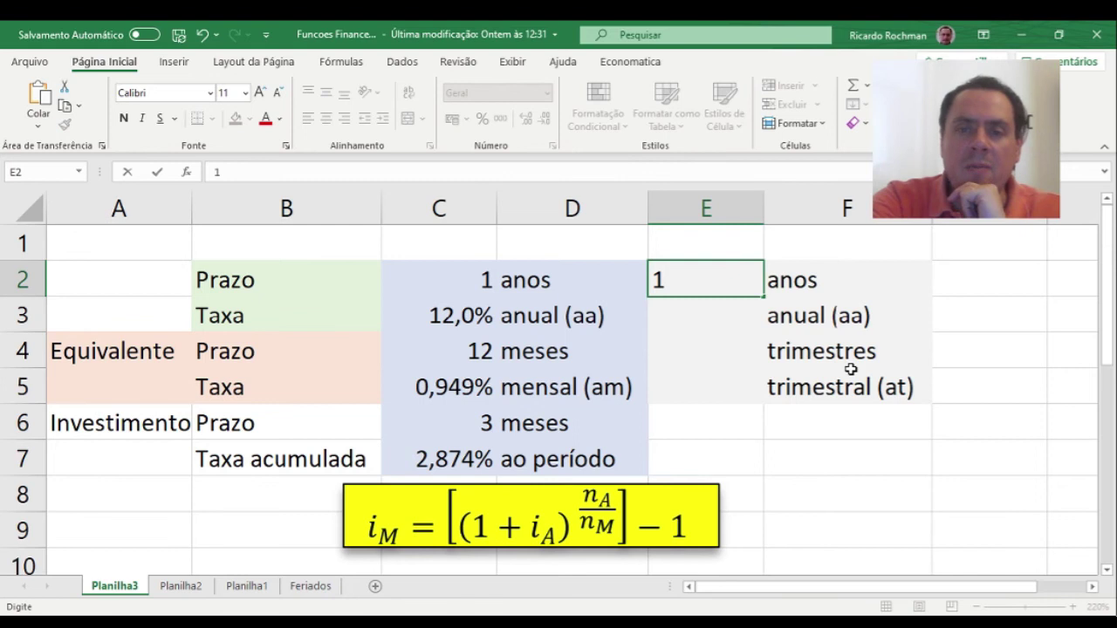
pyautogui.press('Return')
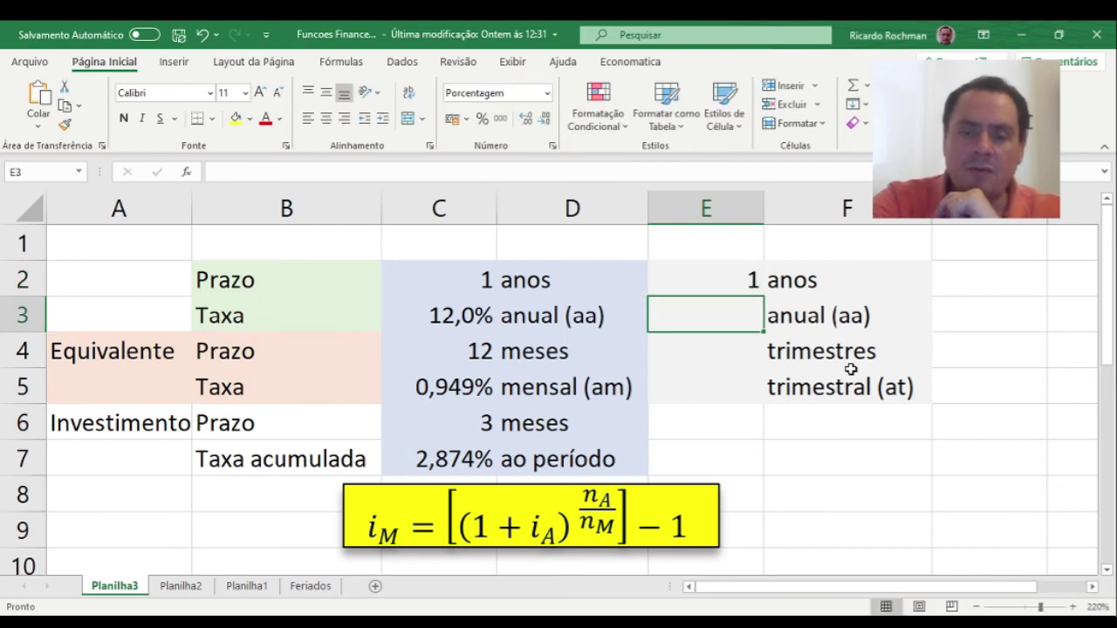
# Link the annual rate in cell E3 to C3 with =C3 and format it with one decimal place
pyautogui.write('=')
pyautogui.press('Left')
pyautogui.press('Left')
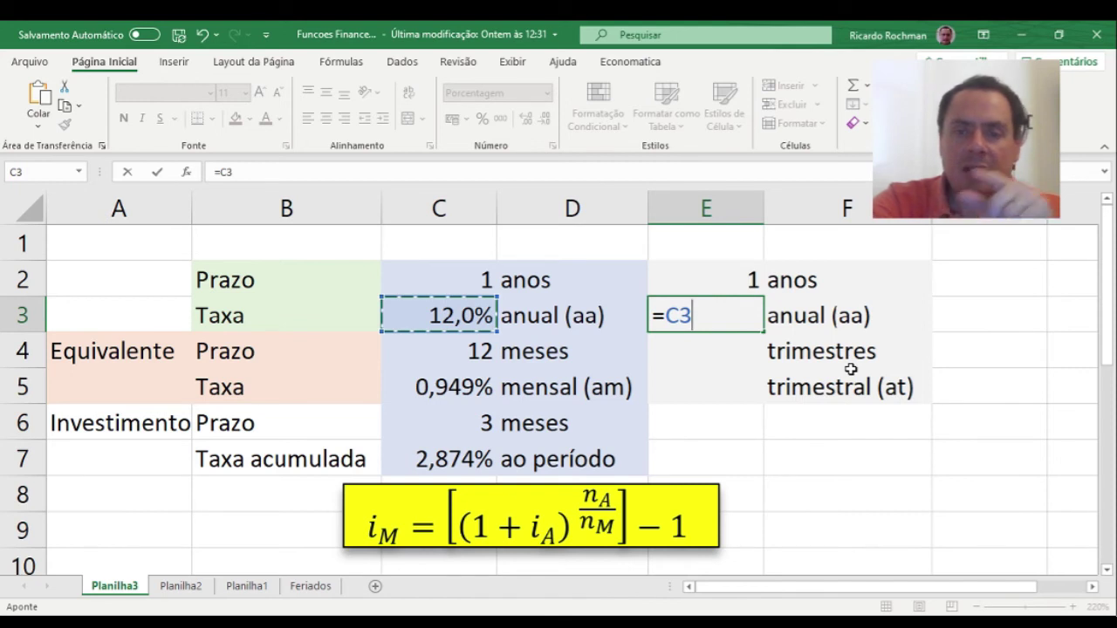
pyautogui.press('Return')
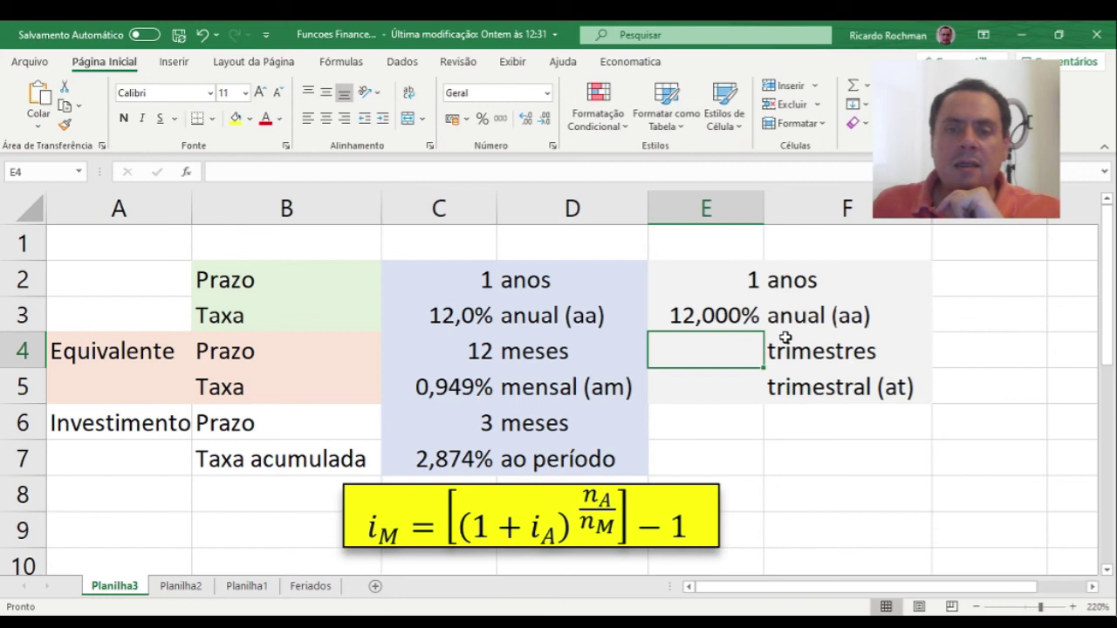
pyautogui.click(709, 307)
pyautogui.click(542, 118)
pyautogui.click(543, 118)
pyautogui.click(717, 350)
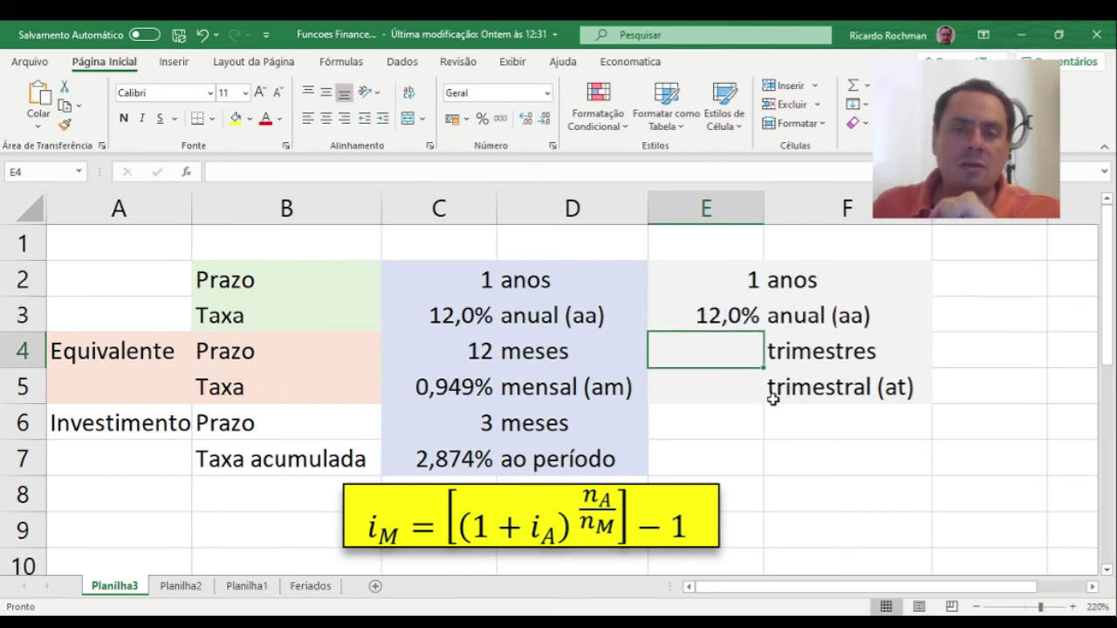
pyautogui.moveTo(491, 282); pyautogui.dragTo(536, 319)
pyautogui.moveTo(478, 343); pyautogui.dragTo(576, 373)
pyautogui.moveTo(727, 276); pyautogui.dragTo(881, 388)
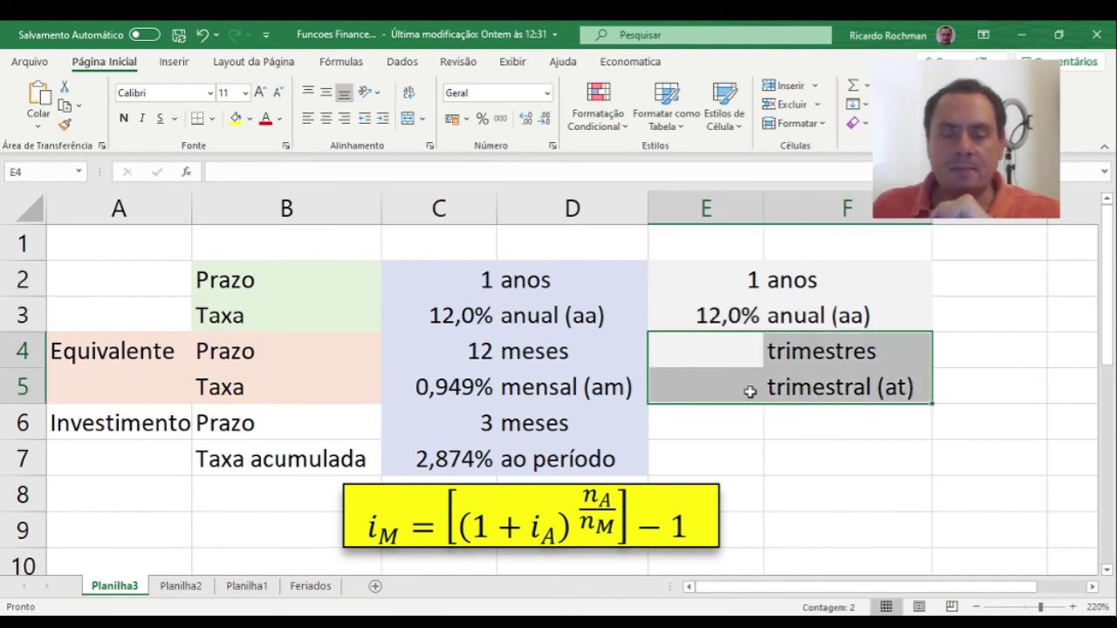
pyautogui.click(729, 356)
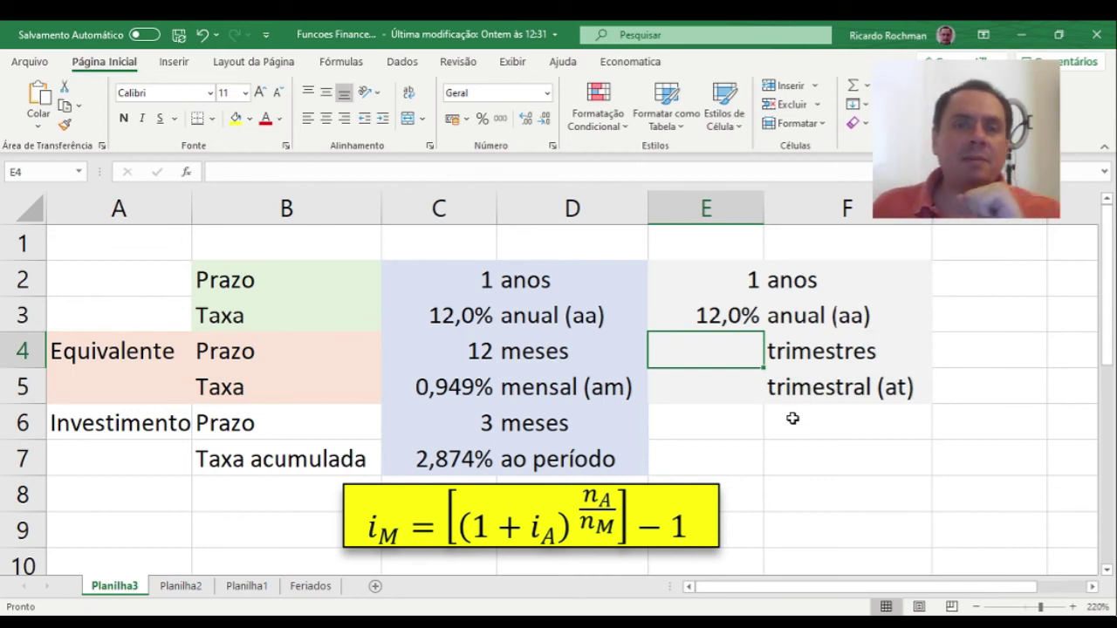
pyautogui.click(752, 283)
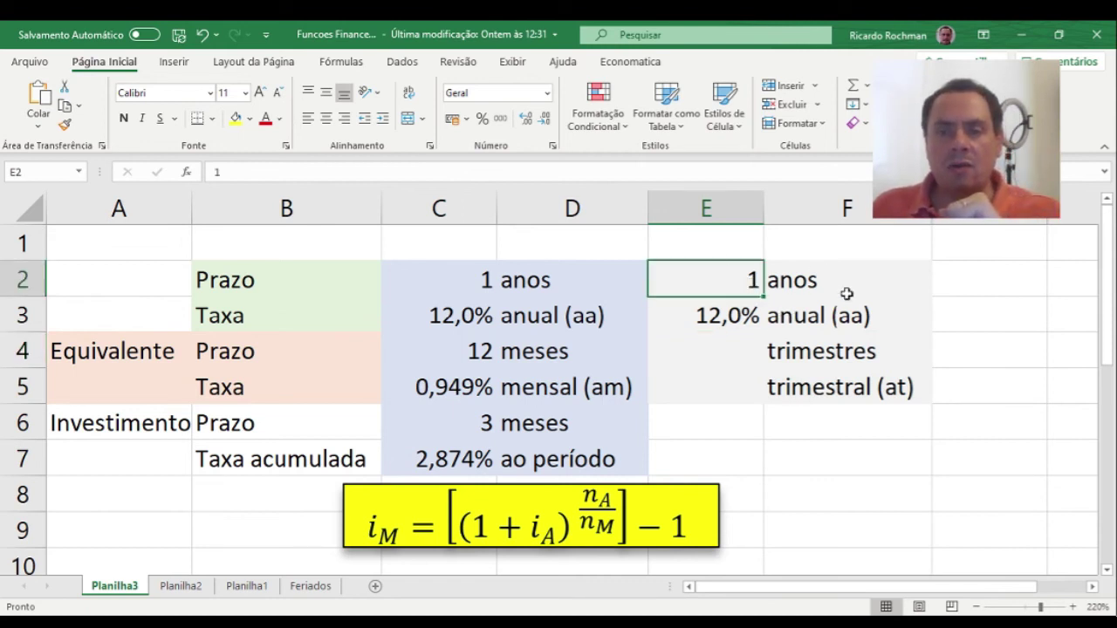
# Calculate the equivalent term in quarters in cell E4 with the formula =E2*4
pyautogui.click(755, 361)
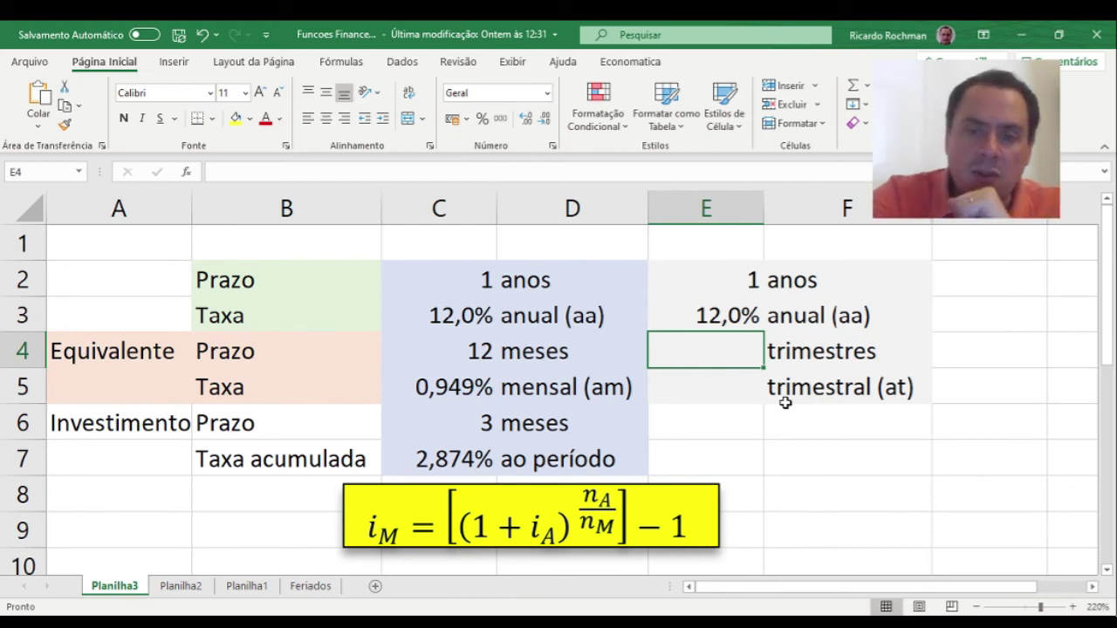
pyautogui.write('=')
pyautogui.press('Up')
pyautogui.press('Up')
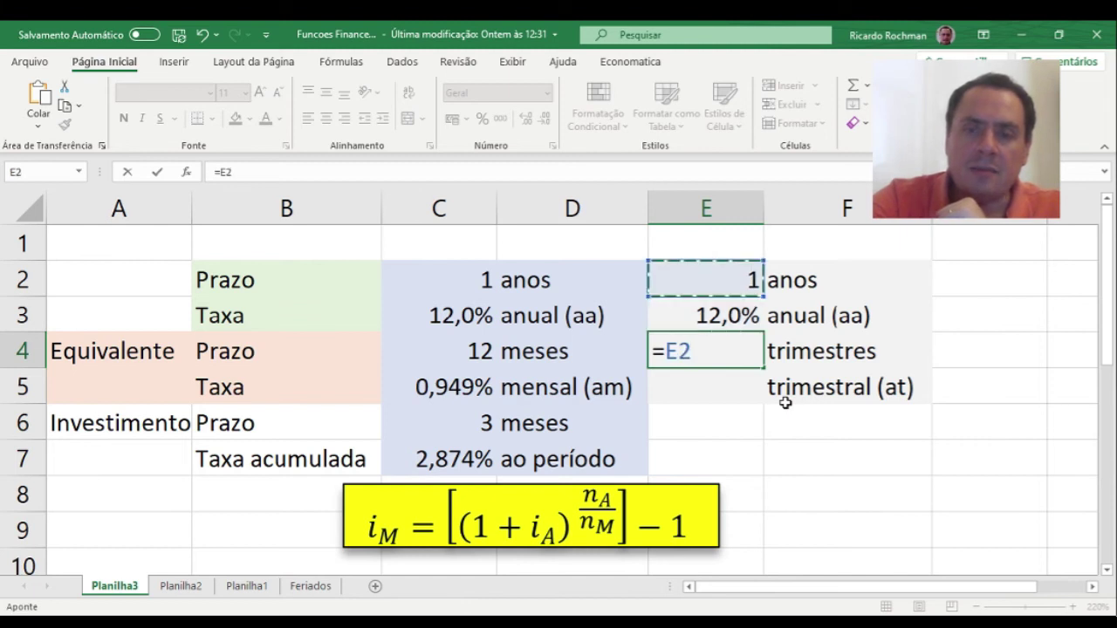
pyautogui.write('*4')
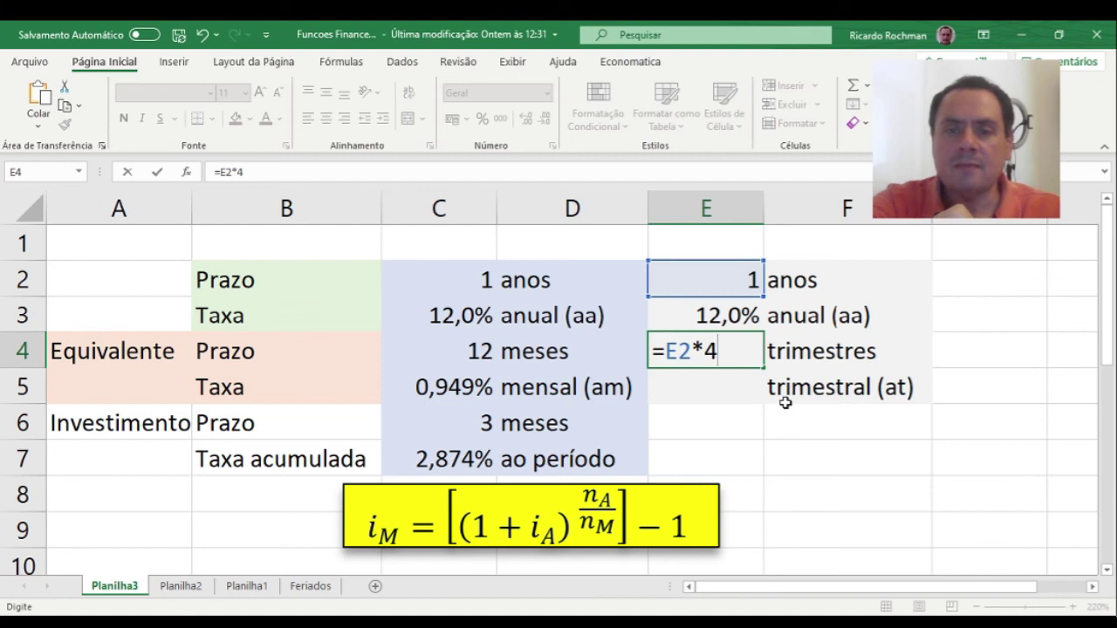
pyautogui.press('Return')
pyautogui.press('Up')
pyautogui.press('Up')
pyautogui.press('Up')
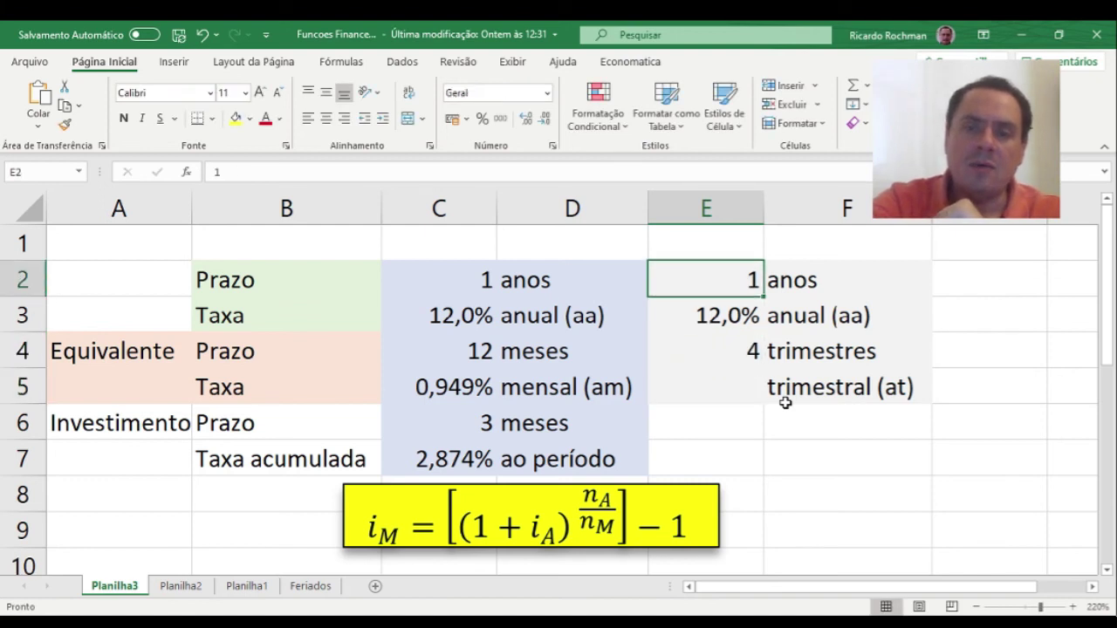
pyautogui.press('Left')
pyautogui.press('Left')
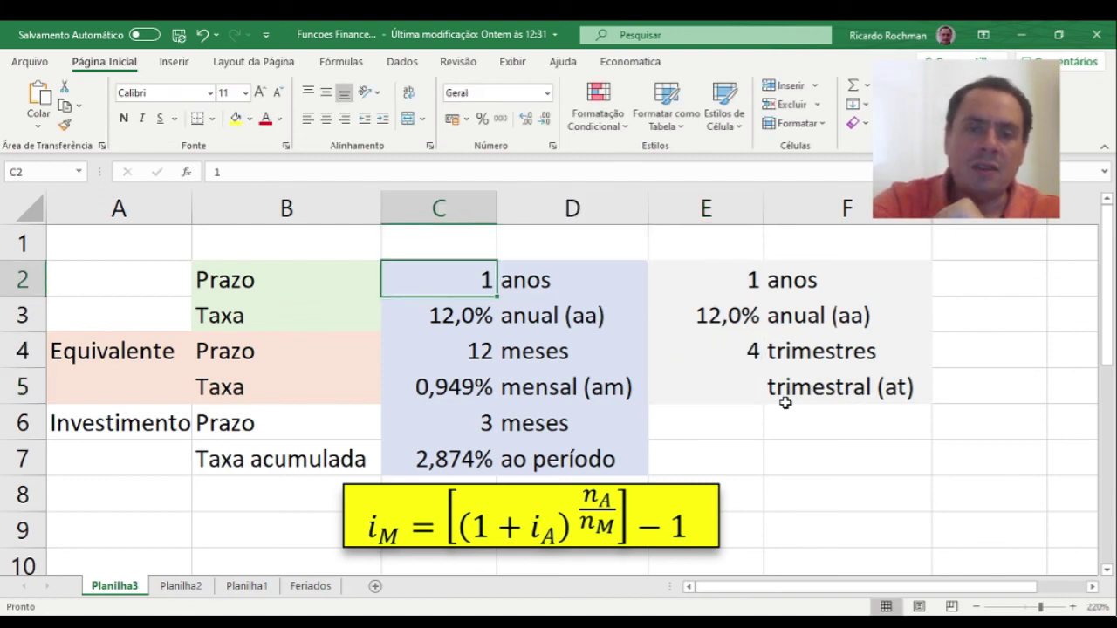
pyautogui.press('Down')
pyautogui.press('Down')
pyautogui.press('Right')
pyautogui.press('Right')
pyautogui.press('Up')
pyautogui.press('Up')
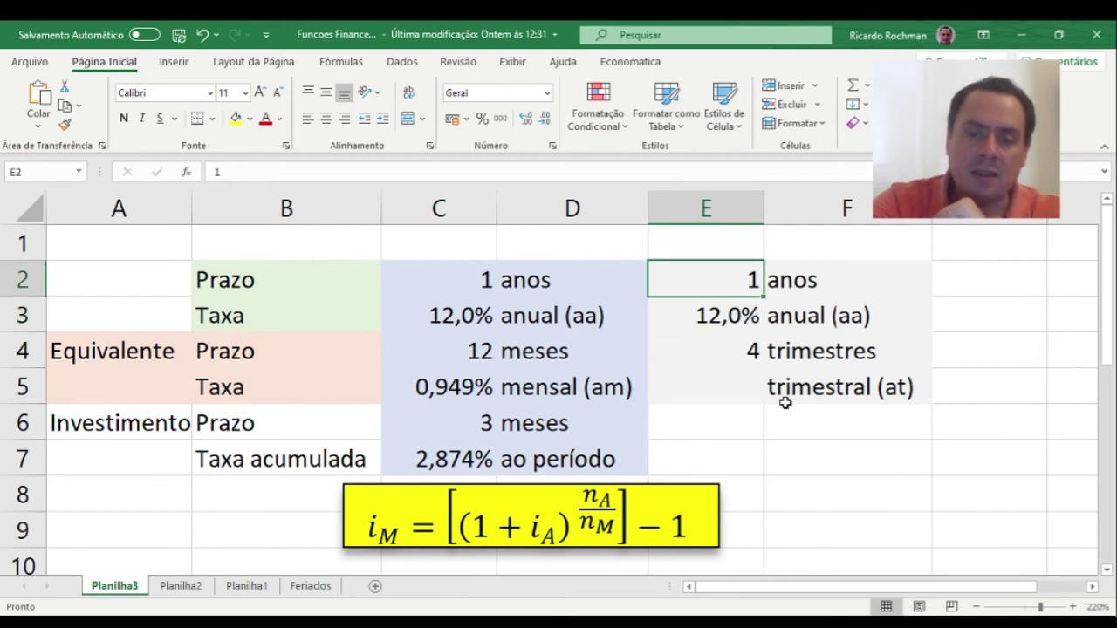
# Link the term in years in cell E2 to the first block's term with the formula =C2
pyautogui.write('=')
pyautogui.press('Left')
pyautogui.press('Left')
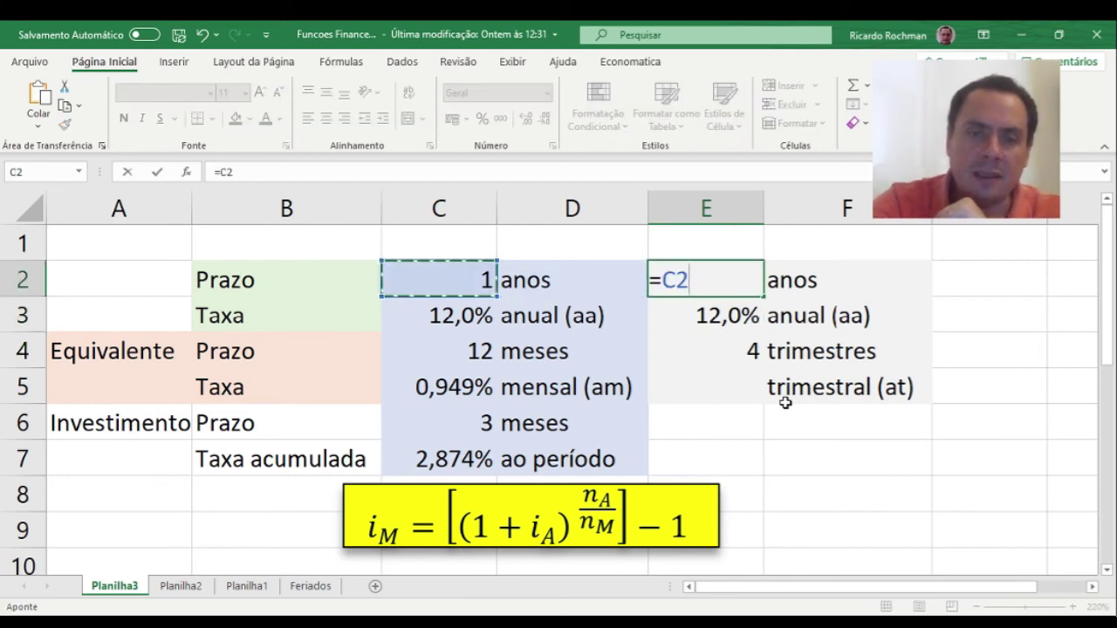
pyautogui.press('Return')
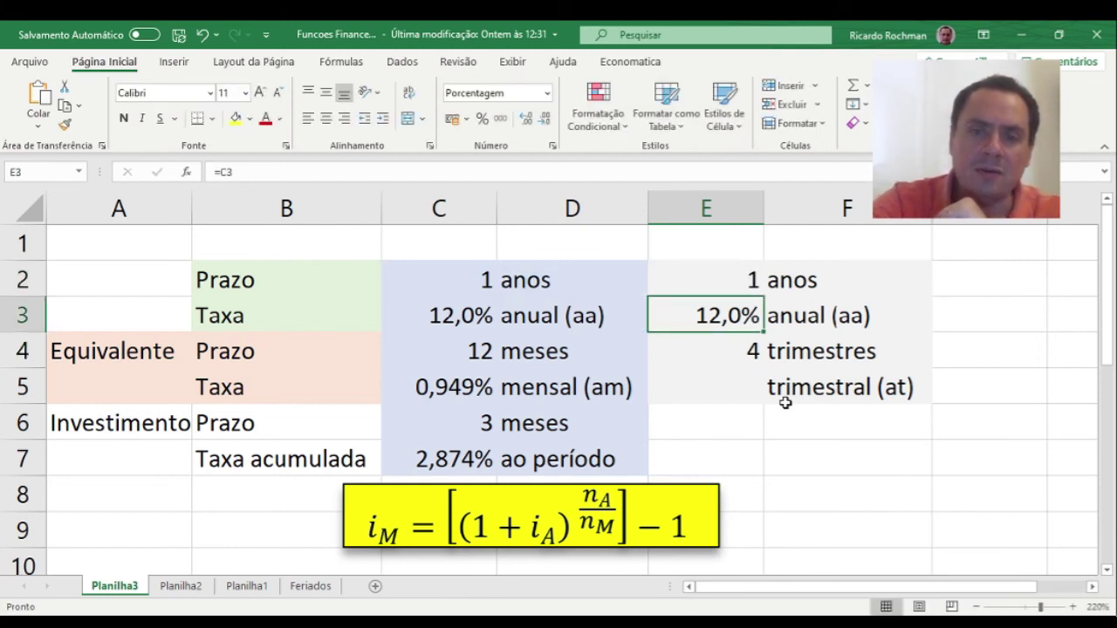
# Set the term in years in cell C2 to 2
pyautogui.press('Up')
pyautogui.press('Left')
pyautogui.press('Left')
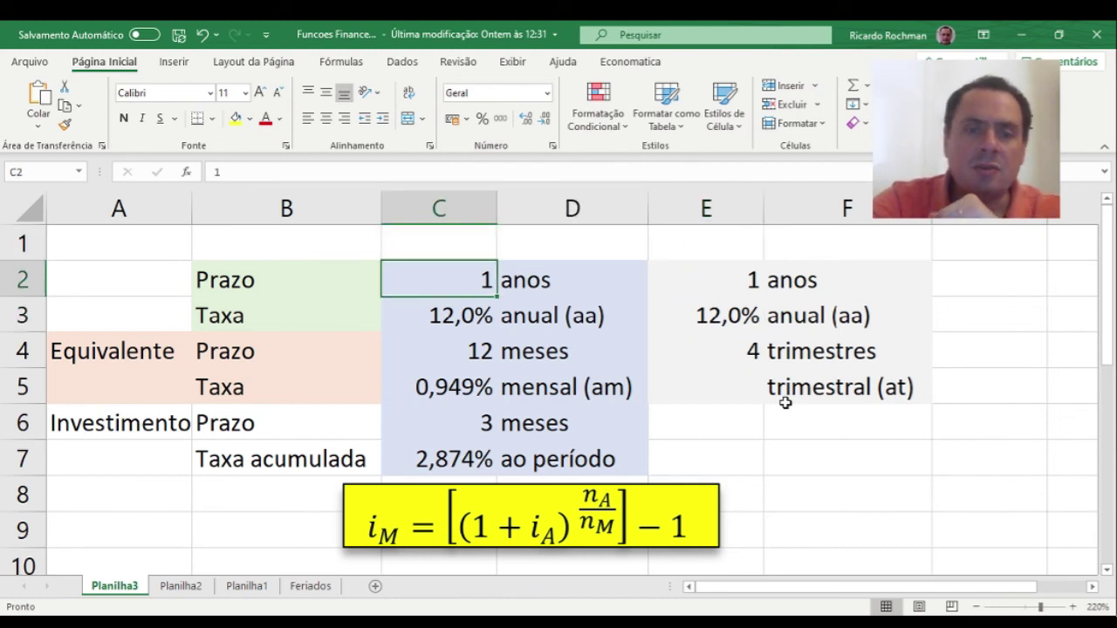
pyautogui.write('2')
pyautogui.press('Return')
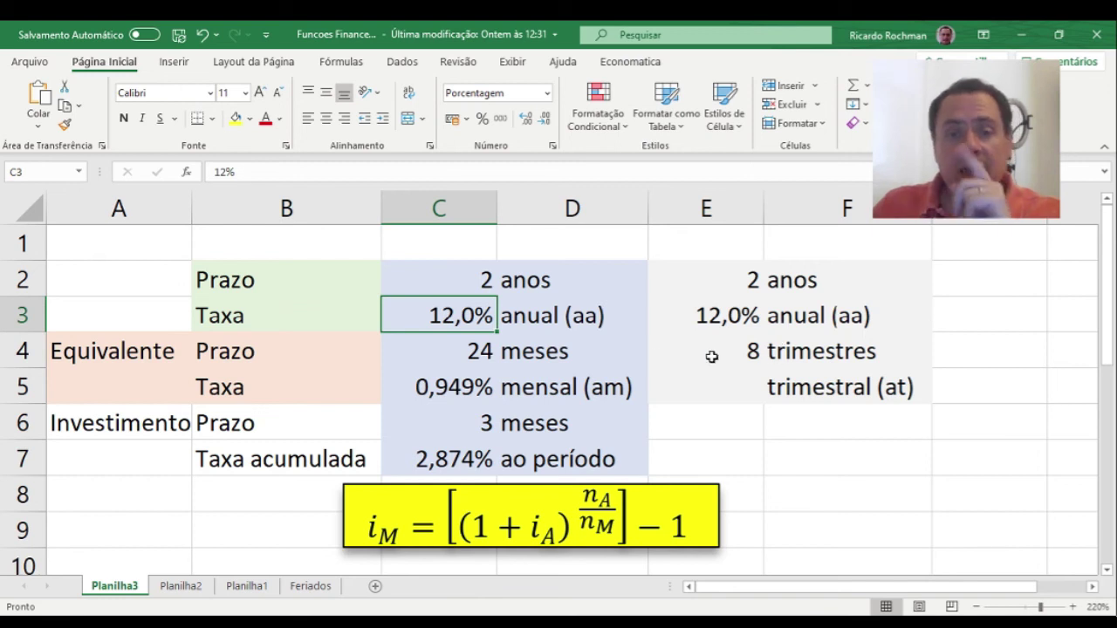
# Examine the first block's term in C2 and the formulas for the equivalent months in C4 and monthly rate in C5
pyautogui.click(471, 289)
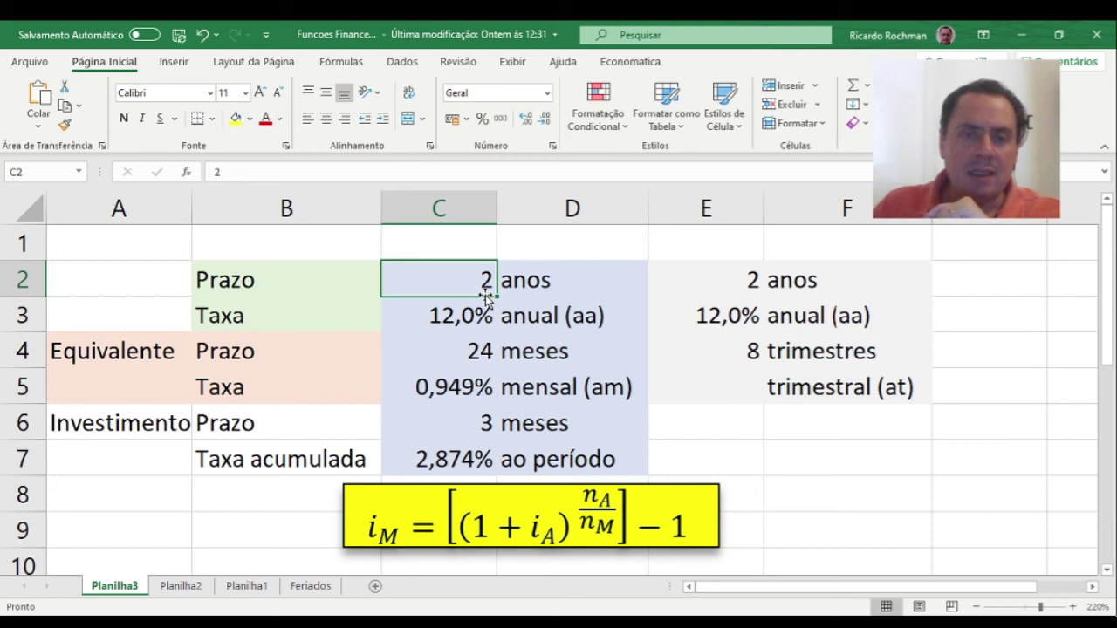
pyautogui.click(474, 358)
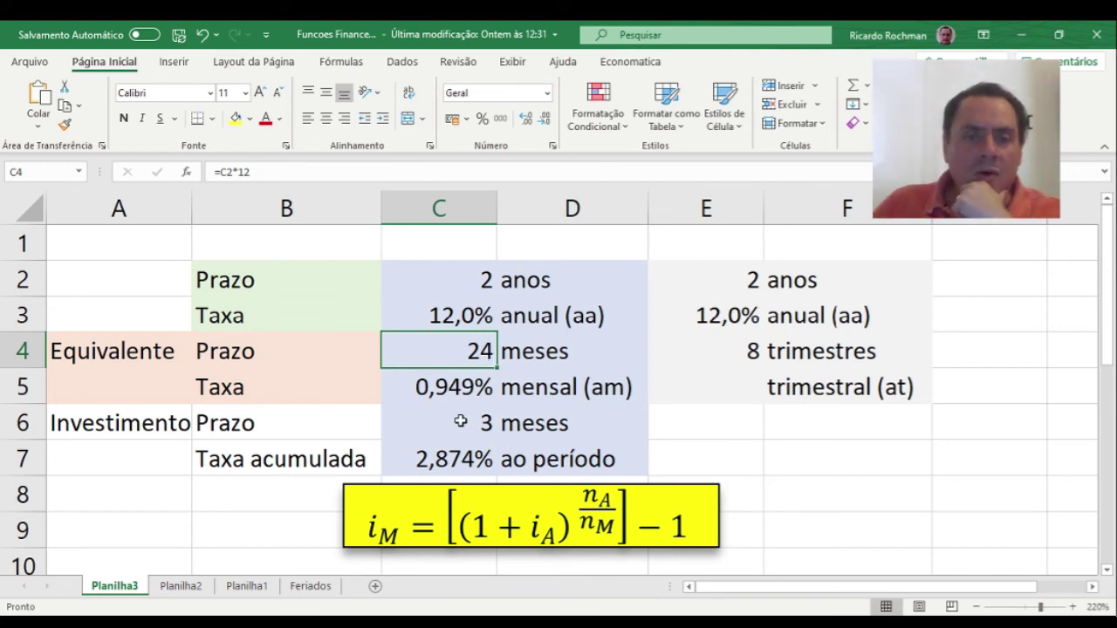
pyautogui.click(461, 389)
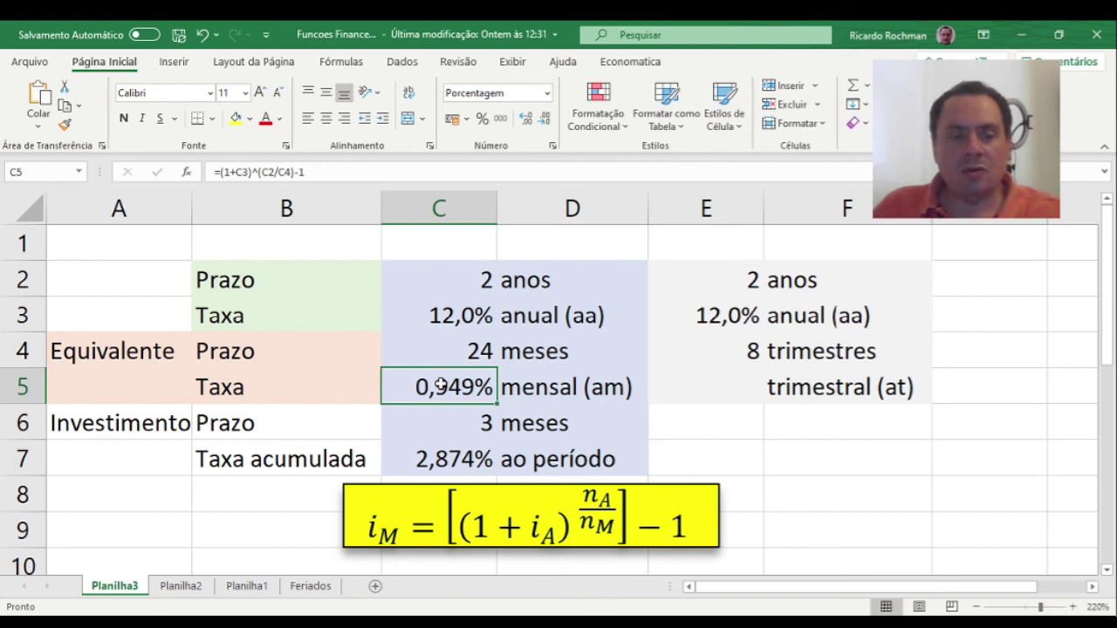
pyautogui.doubleClick(442, 377)
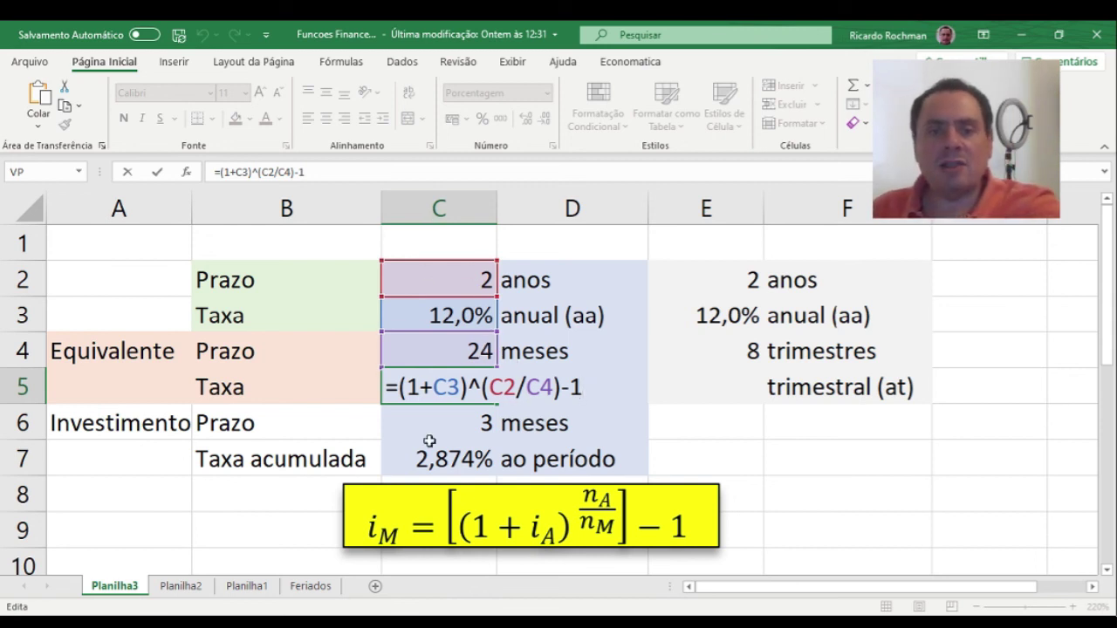
pyautogui.press('Return')
pyautogui.click(475, 384)
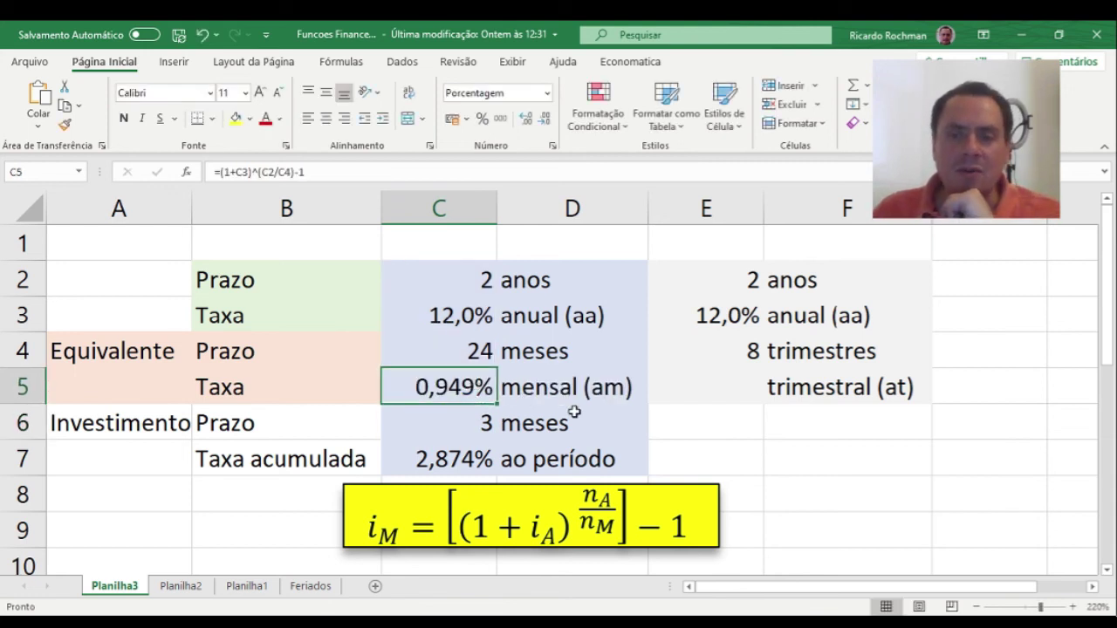
pyautogui.click(680, 395)
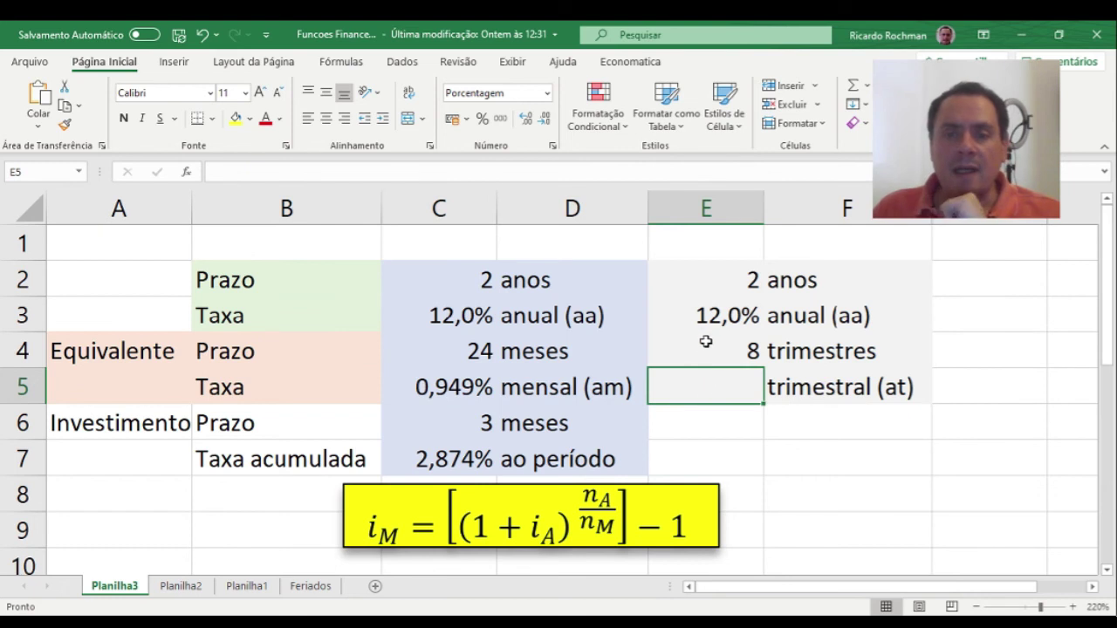
# Set the term in years in cell C2 to 1
pyautogui.click(462, 284)
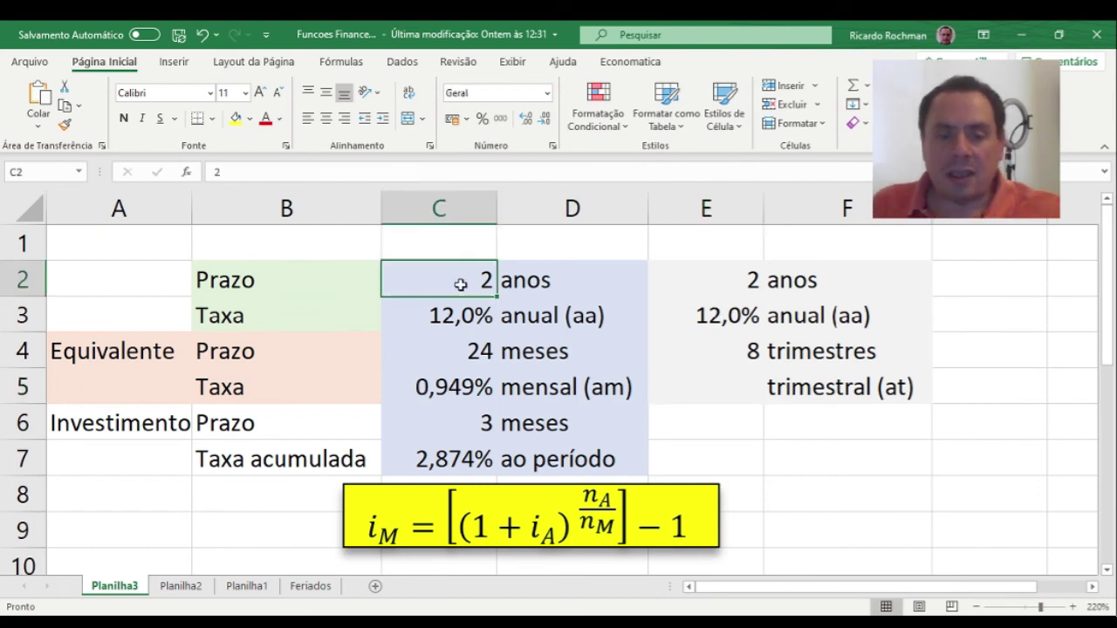
pyautogui.write('1')
pyautogui.press('Return')
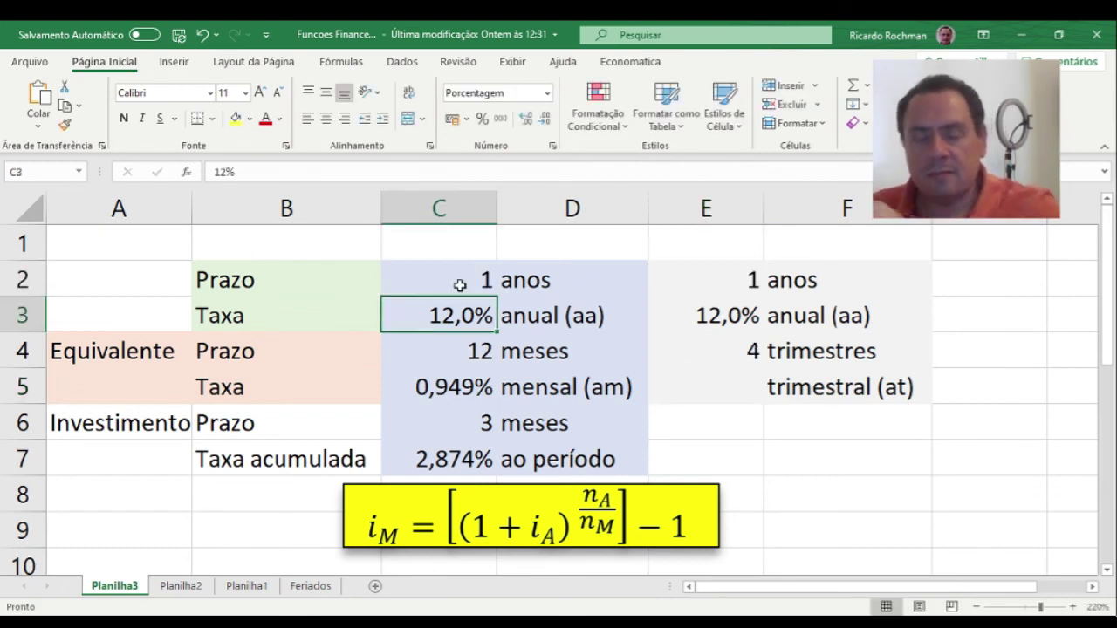
# Calculate the equivalent quarterly rate in cell E5 with the formula =(1+E3)^(E2/E4)-1
pyautogui.click(707, 390)
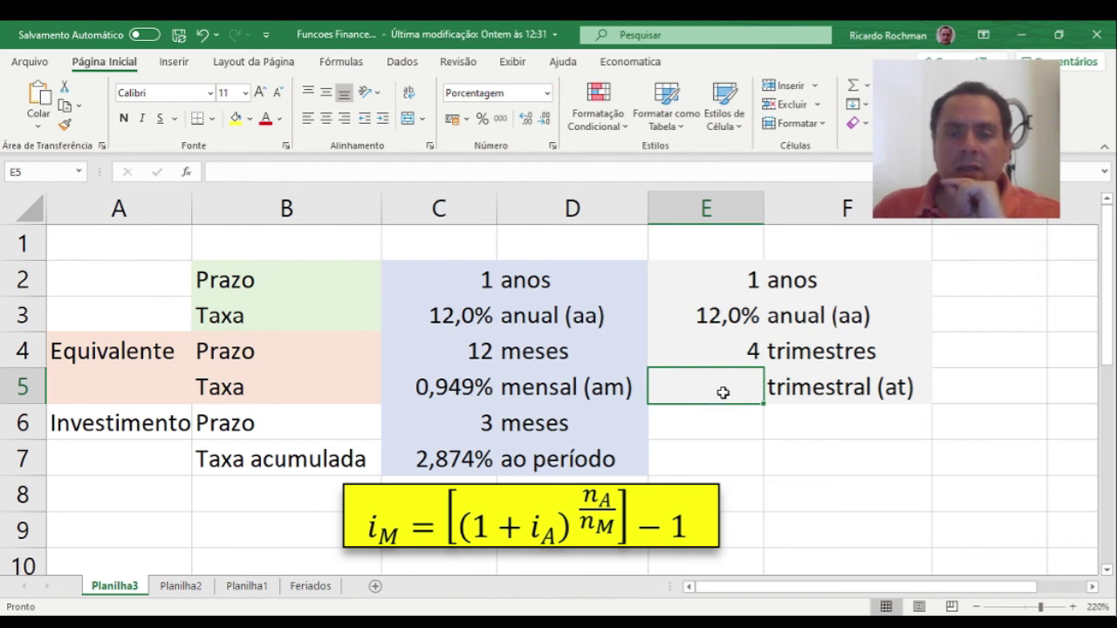
pyautogui.click(713, 312)
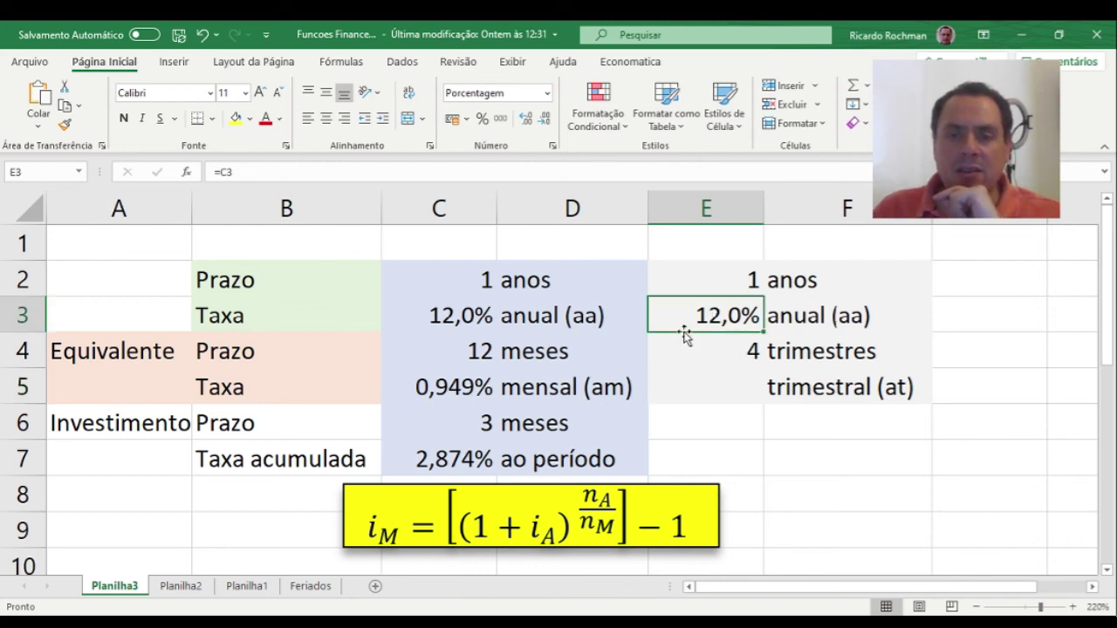
pyautogui.click(694, 392)
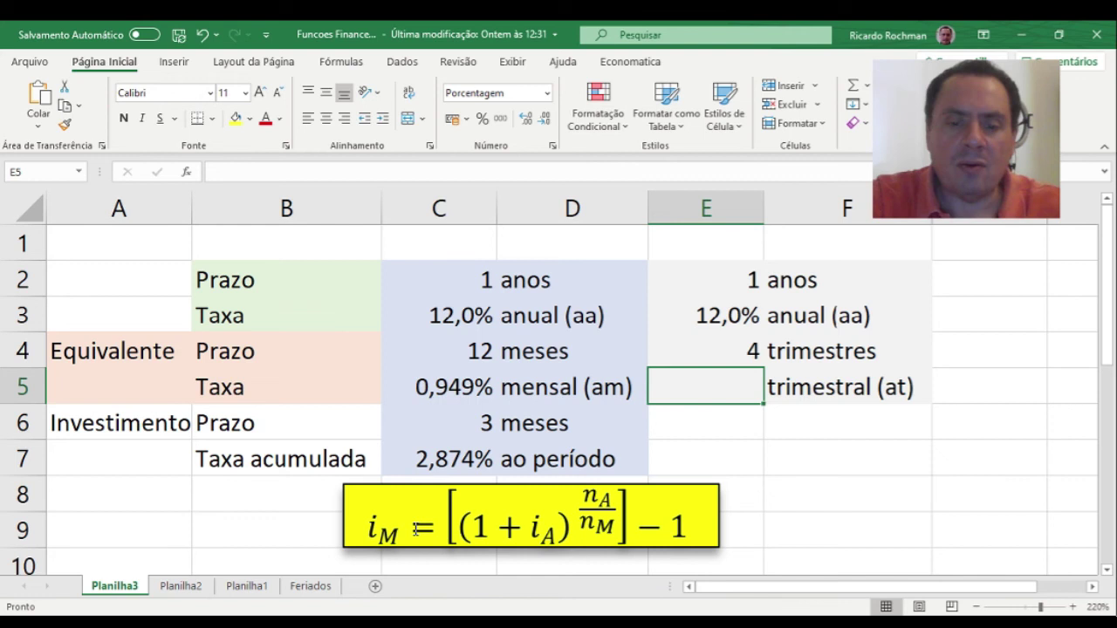
pyautogui.write('=(1')
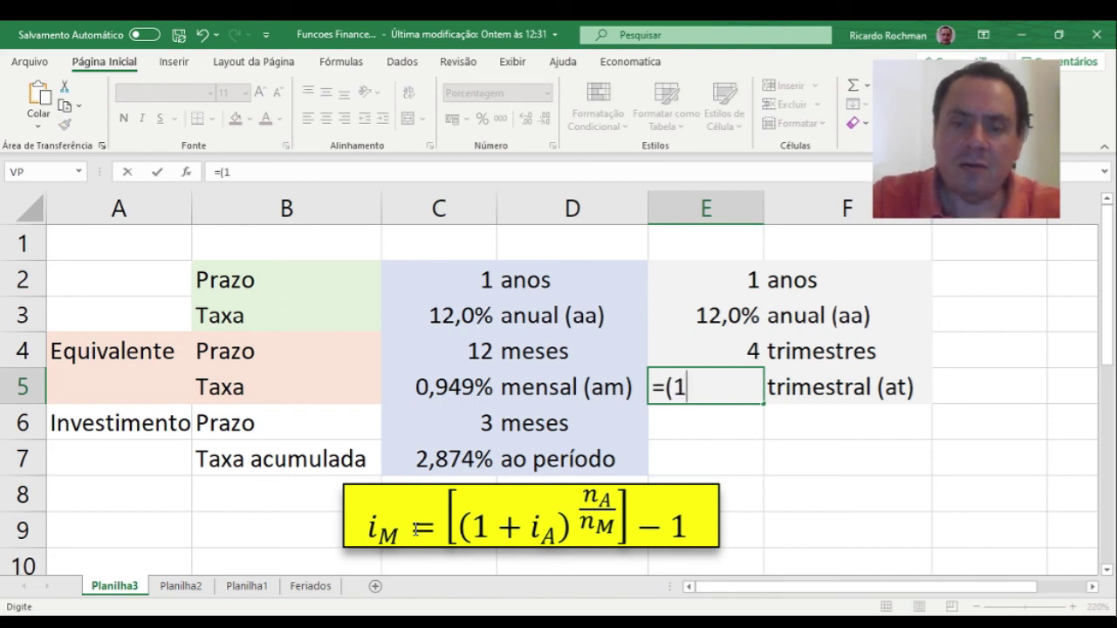
pyautogui.write('+')
pyautogui.press('Up')
pyautogui.press('Up')
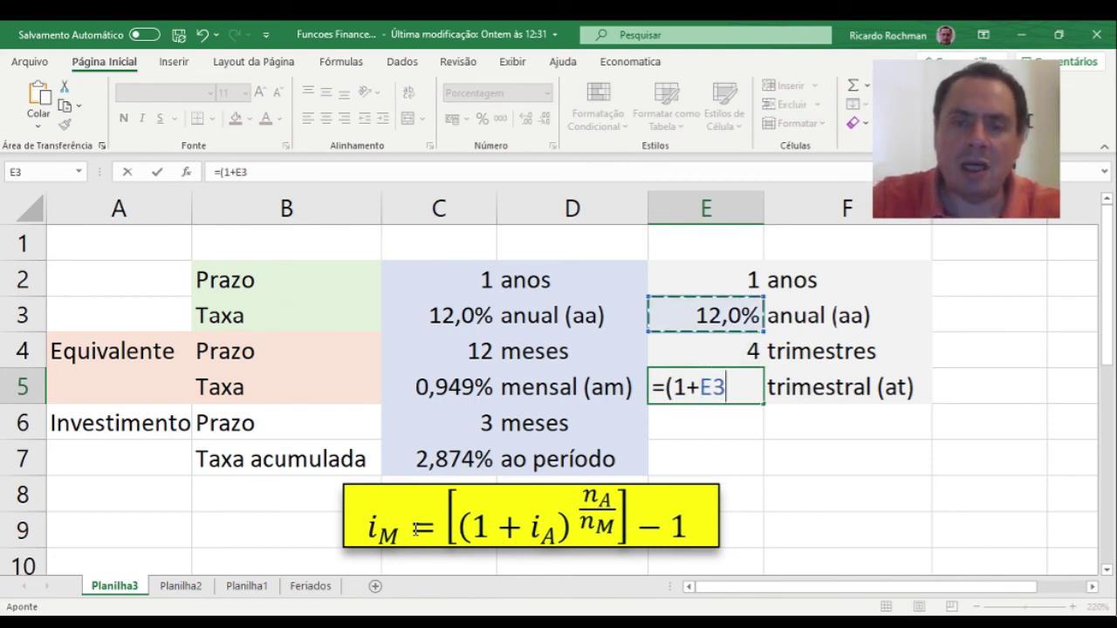
pyautogui.write(')')
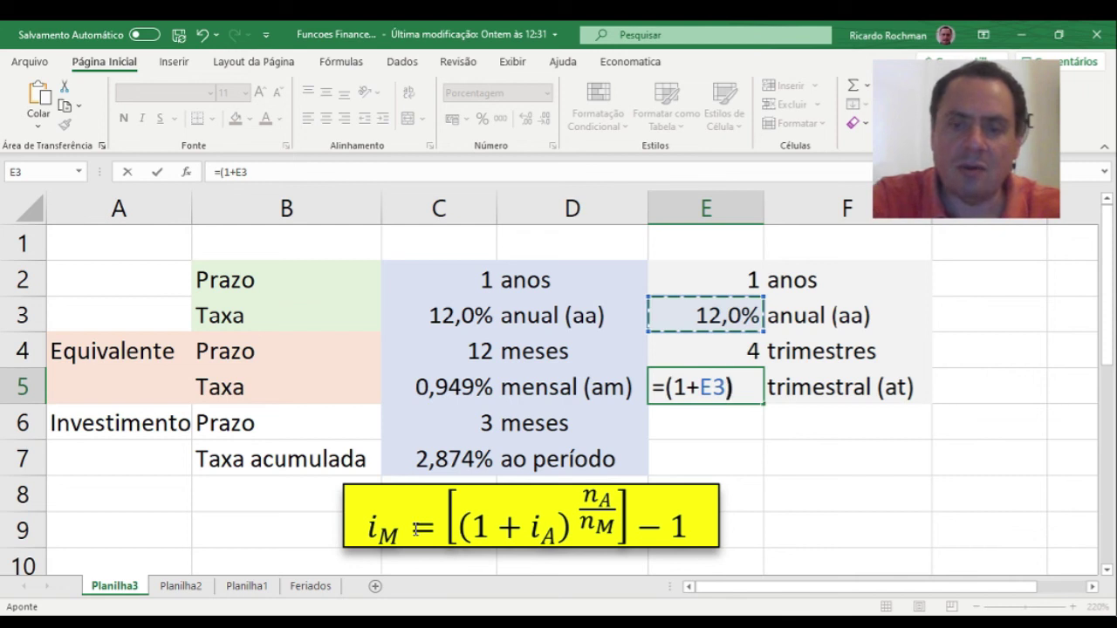
pyautogui.write('^(')
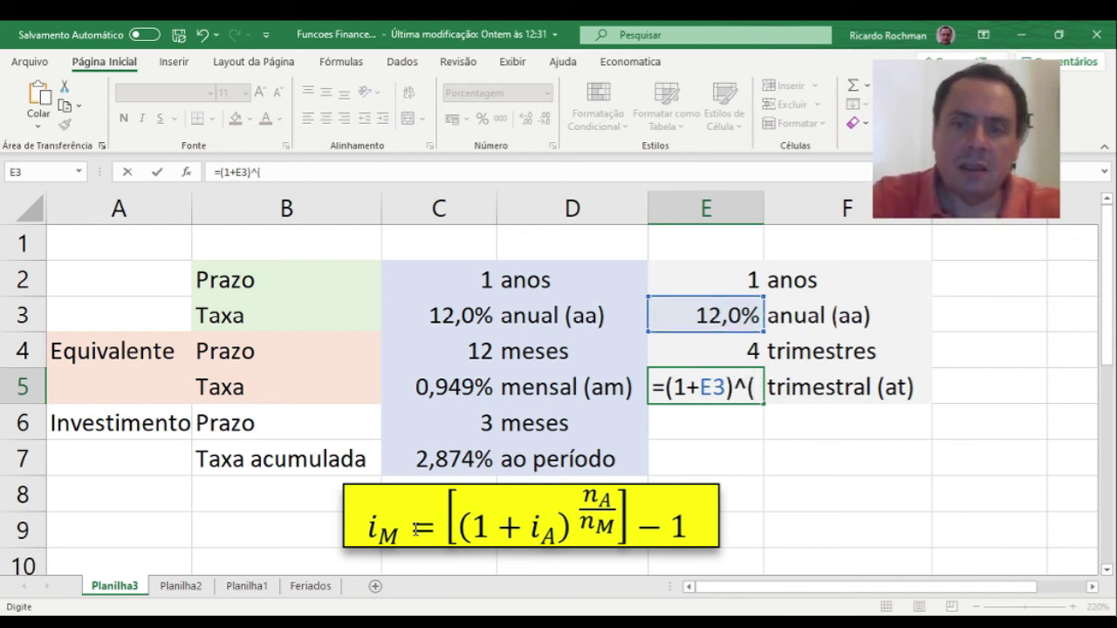
pyautogui.press('Up')
pyautogui.press('Up')
pyautogui.press('Up')
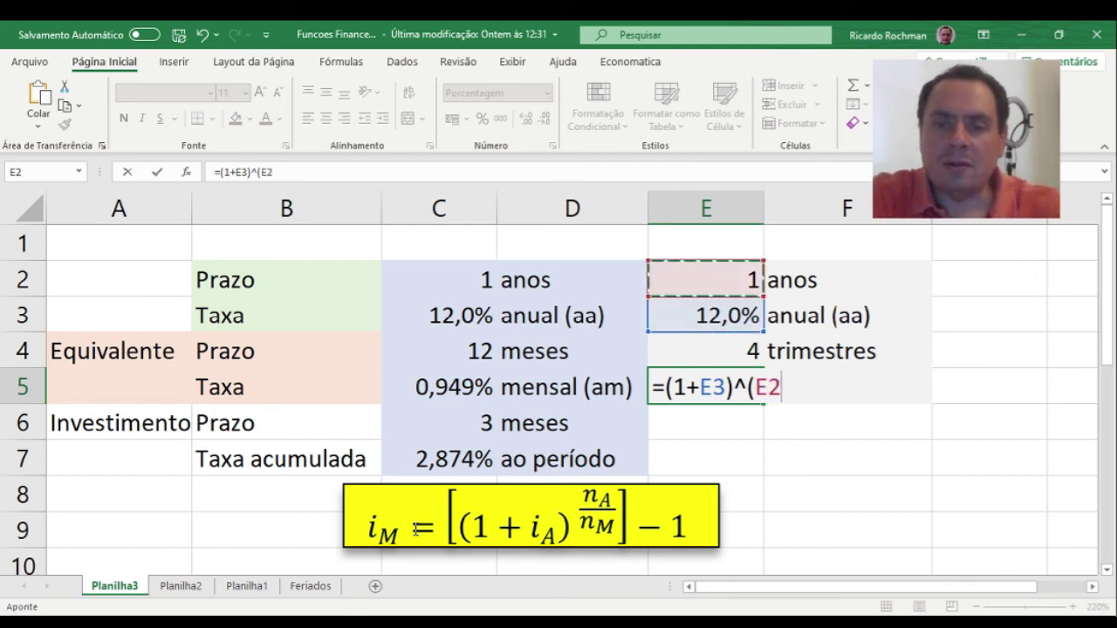
pyautogui.write('/')
pyautogui.press('Up')
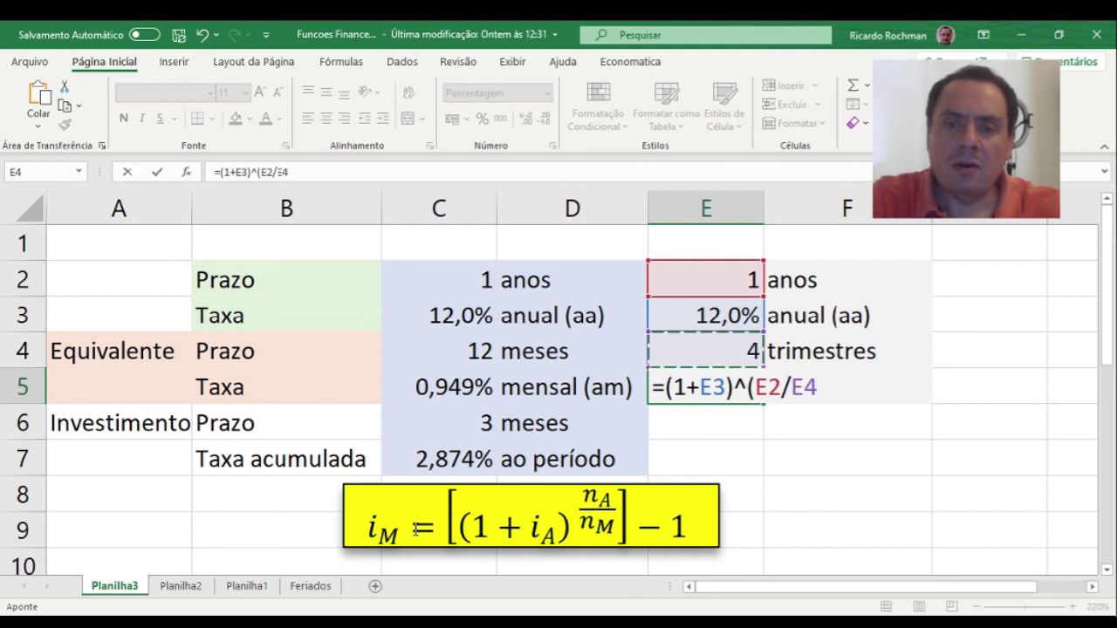
pyautogui.write(')')
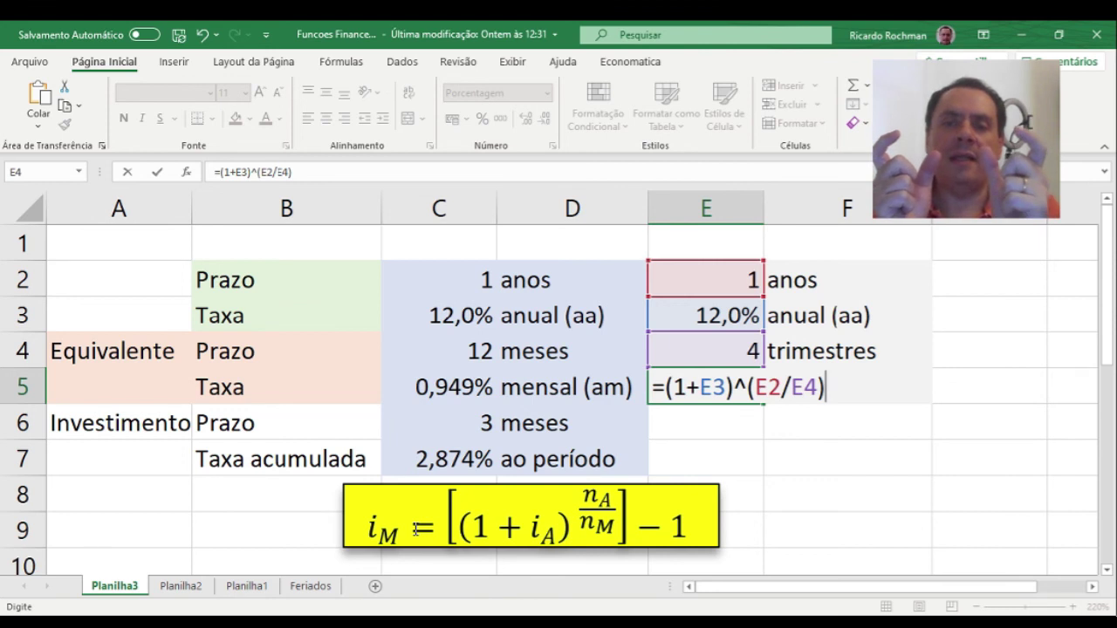
pyautogui.write('-1')
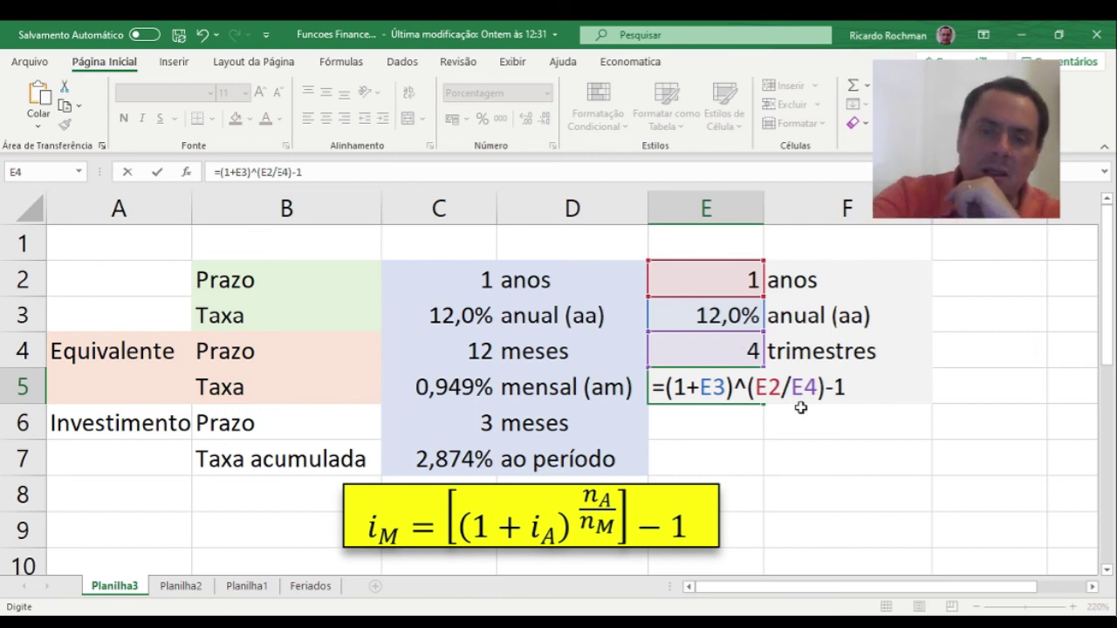
pyautogui.press('Return')
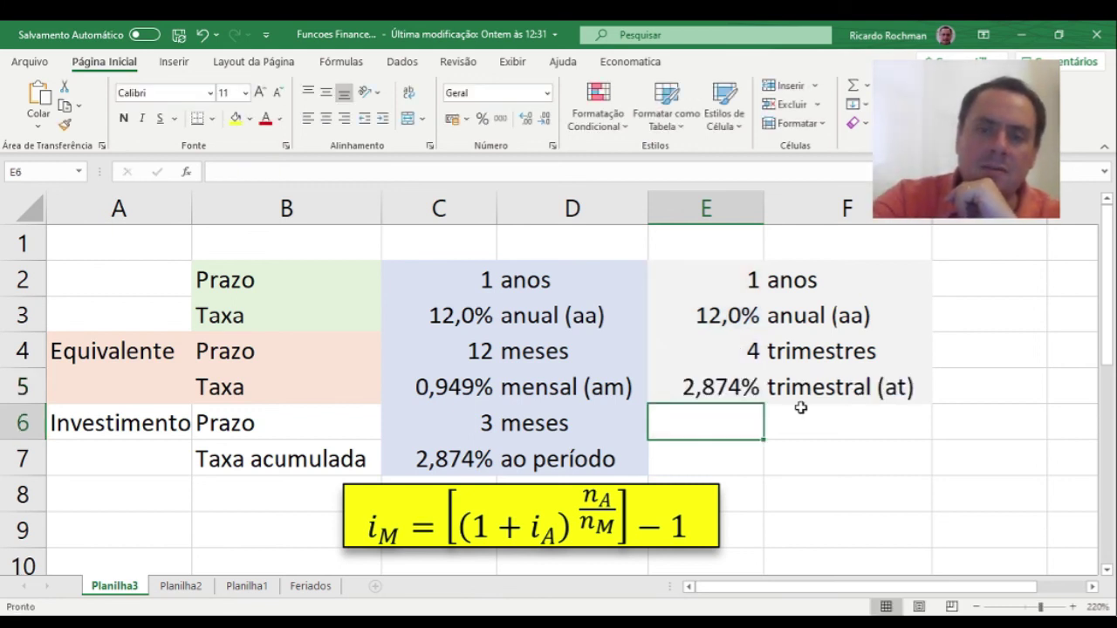
# Make the quarterly rate in E5 and the accumulated rate in C7 bold with an orange fill
pyautogui.click(679, 390)
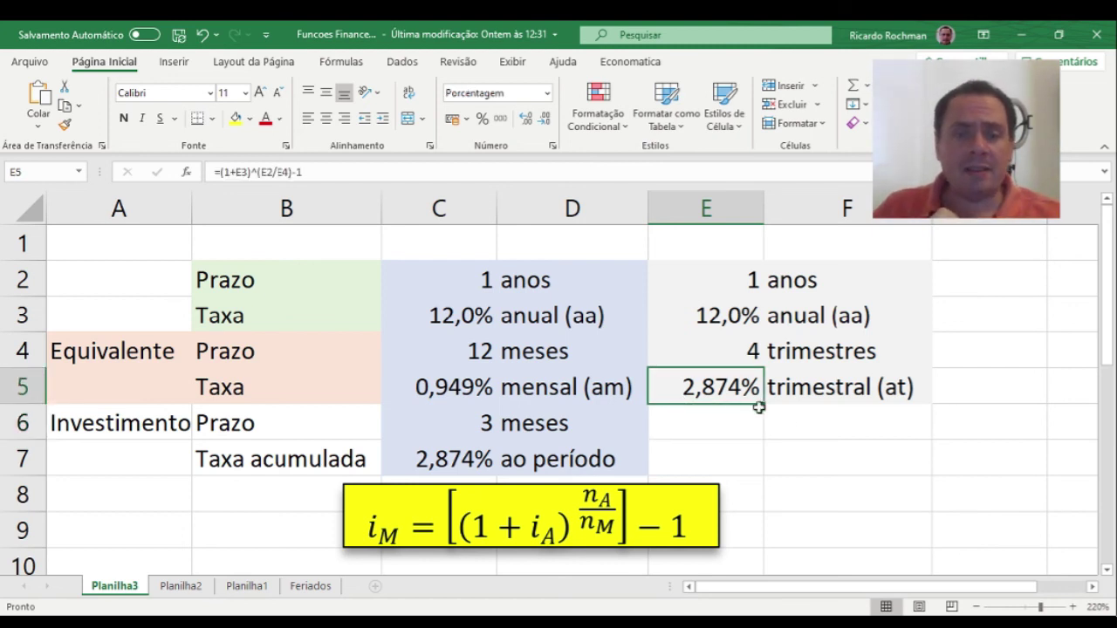
pyautogui.keyDown('ctrl'); pyautogui.click(469, 455); pyautogui.keyUp('ctrl')
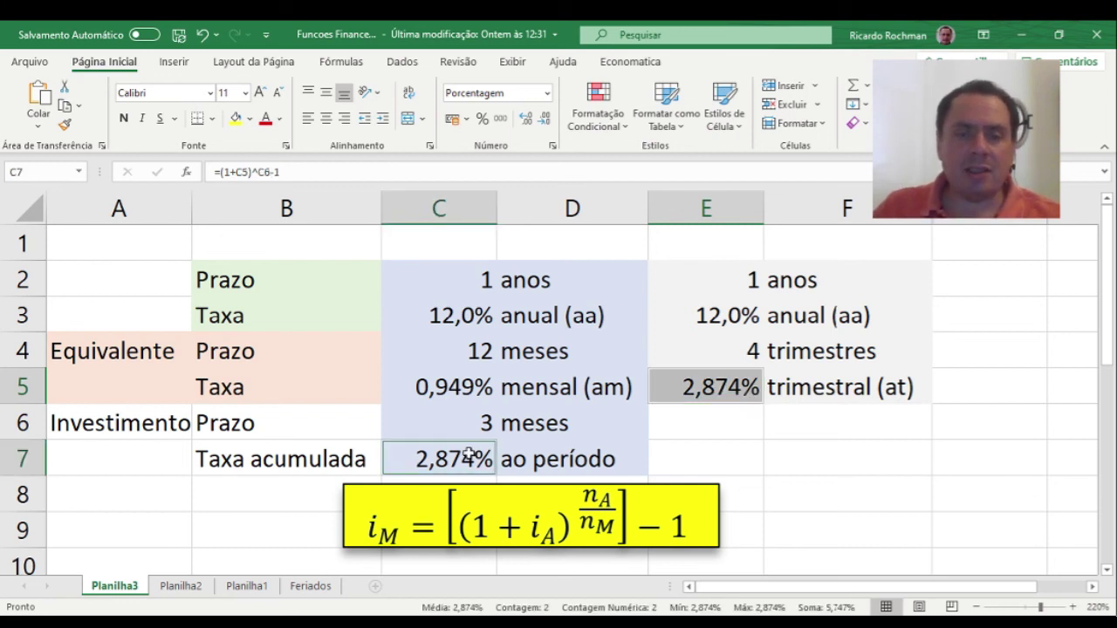
pyautogui.click(123, 118)
pyautogui.click(235, 118)
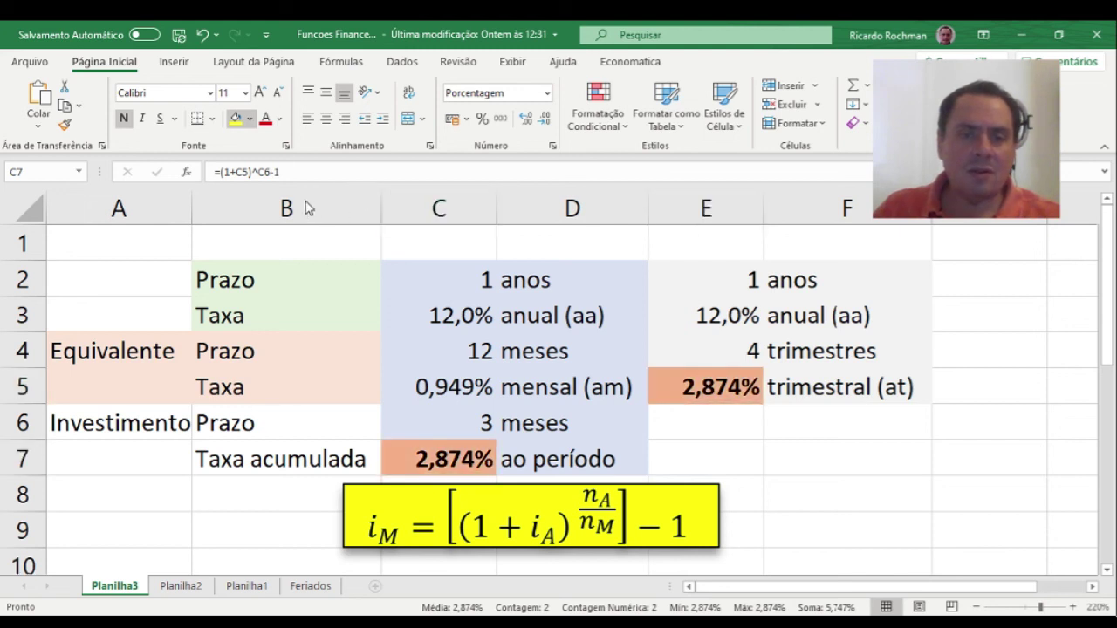
pyautogui.click(574, 304)
# Compare the accumulated rate in C7 with the quarterly rate in E5, tracing both back to the annual rate and equivalent terms
pyautogui.click(488, 447)
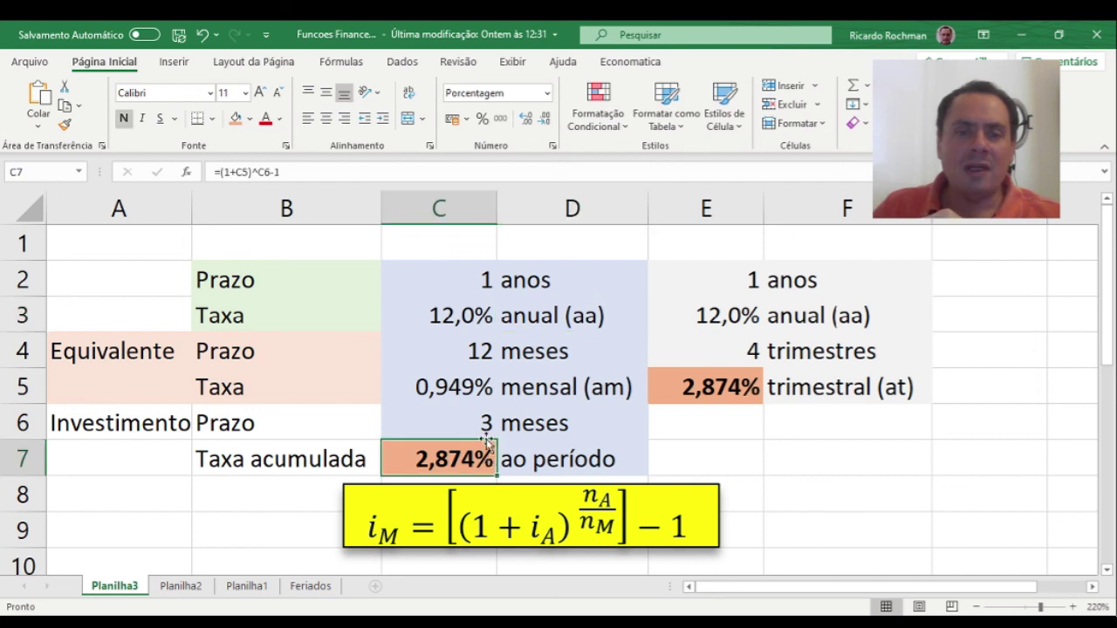
pyautogui.click(478, 312)
pyautogui.click(481, 359)
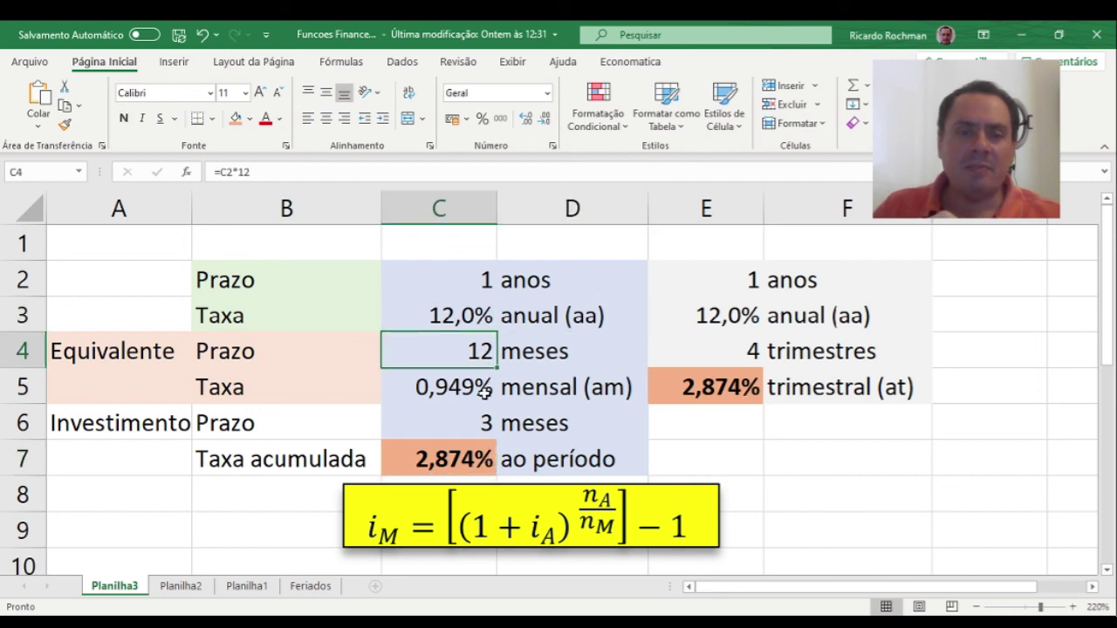
pyautogui.click(485, 321)
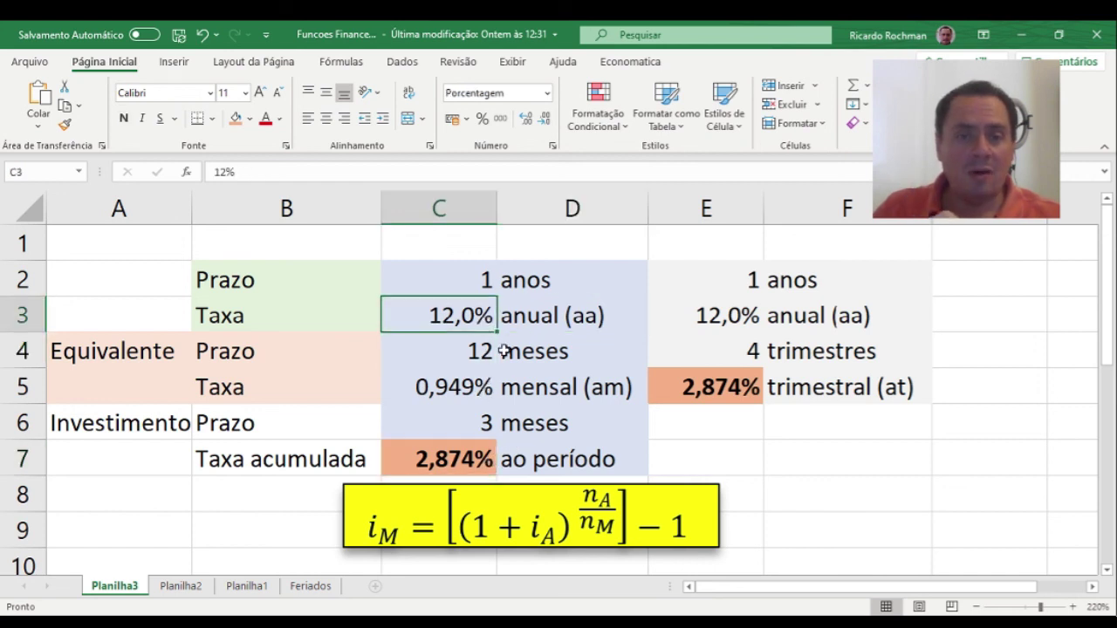
pyautogui.click(513, 386)
pyautogui.click(530, 461)
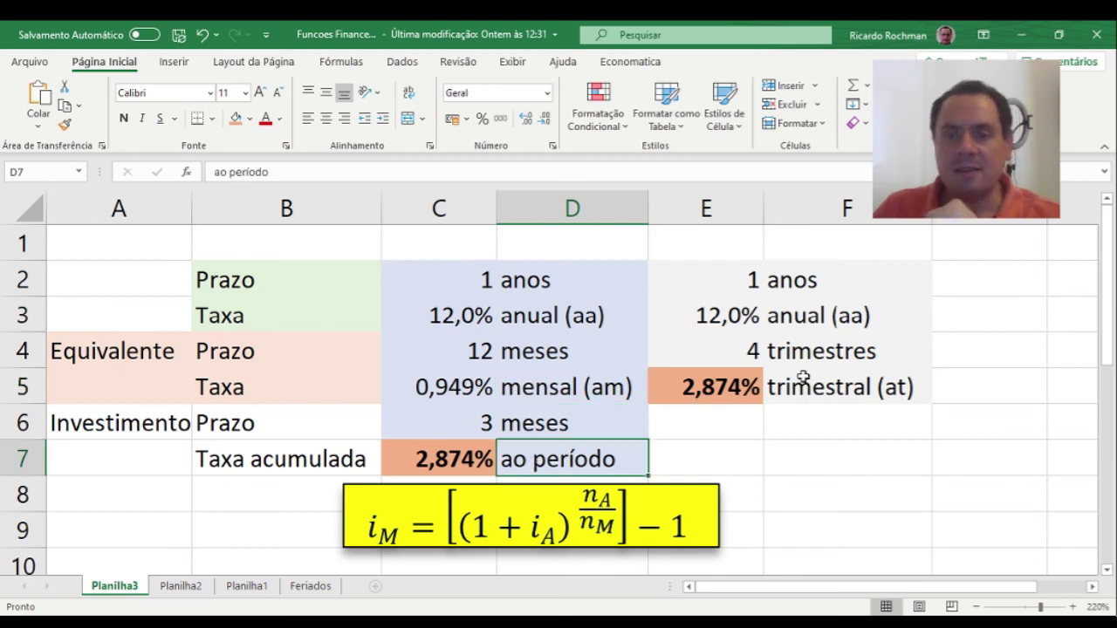
pyautogui.click(780, 316)
pyautogui.click(724, 386)
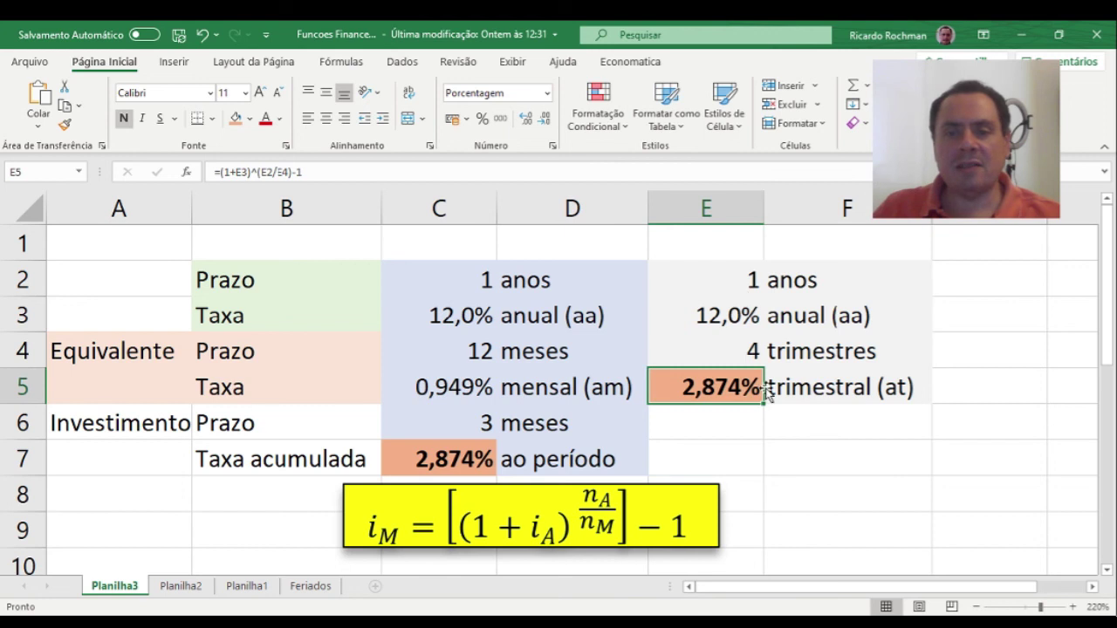
pyautogui.click(490, 461)
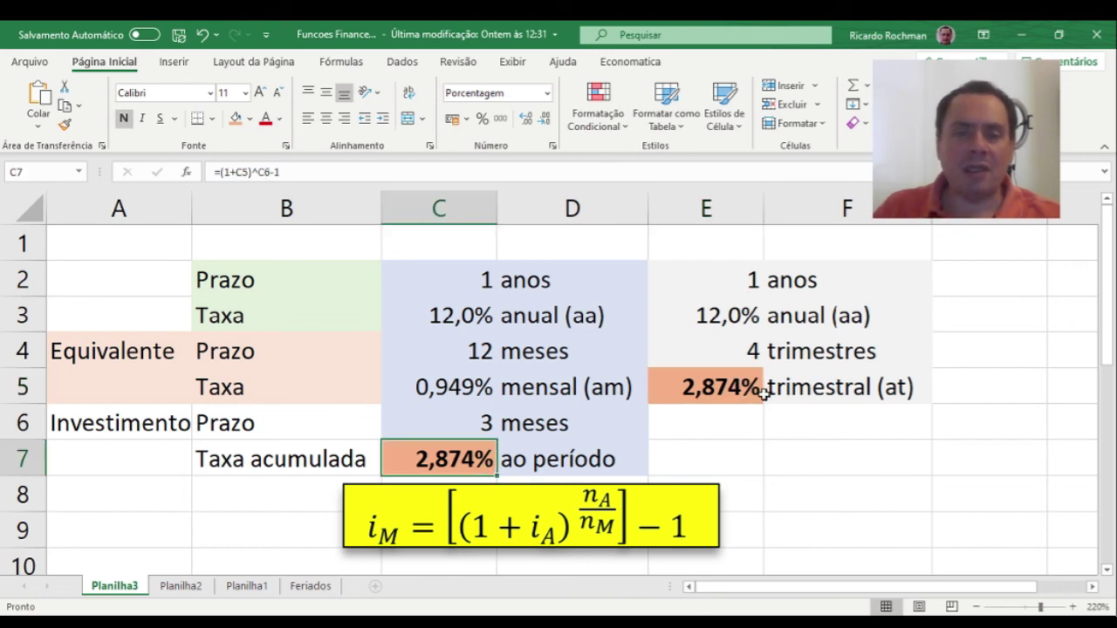